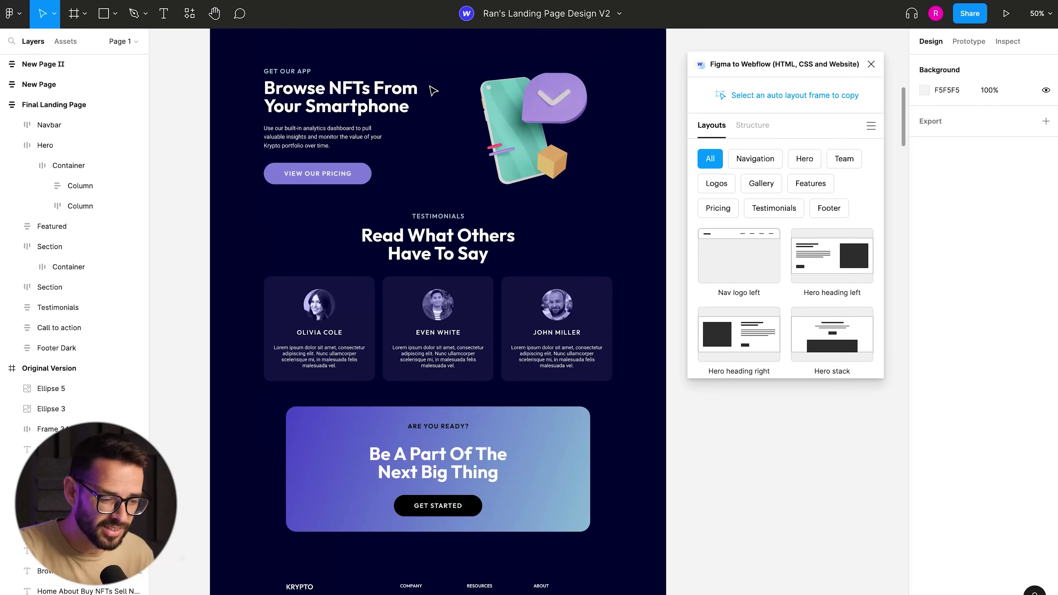
Copy the whole Final Landing Page frame with the Figma to Webflow plugin
scroll(433, 91, "up", 15)
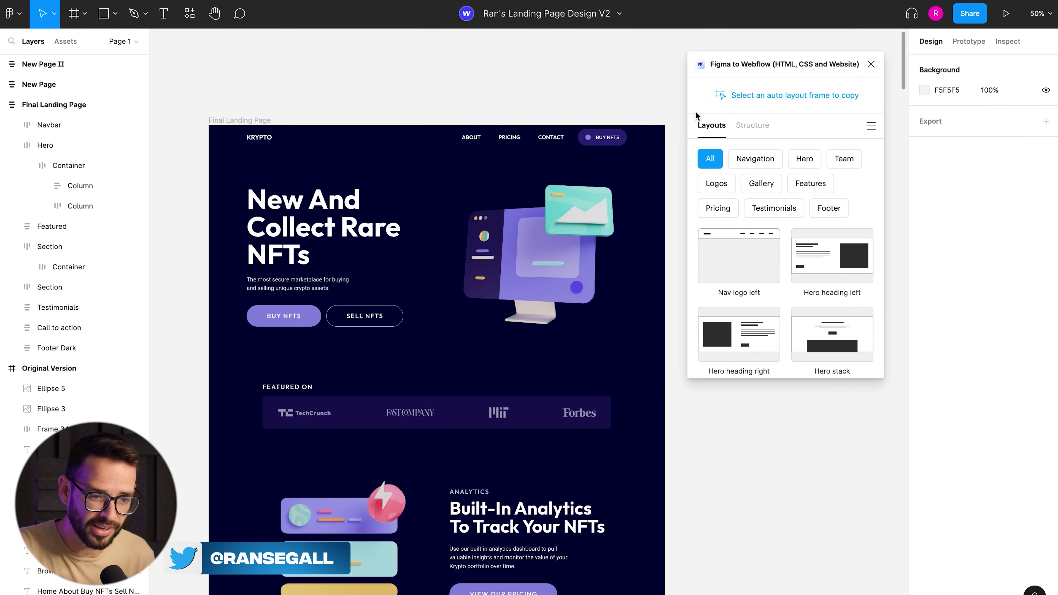
left_click(233, 121)
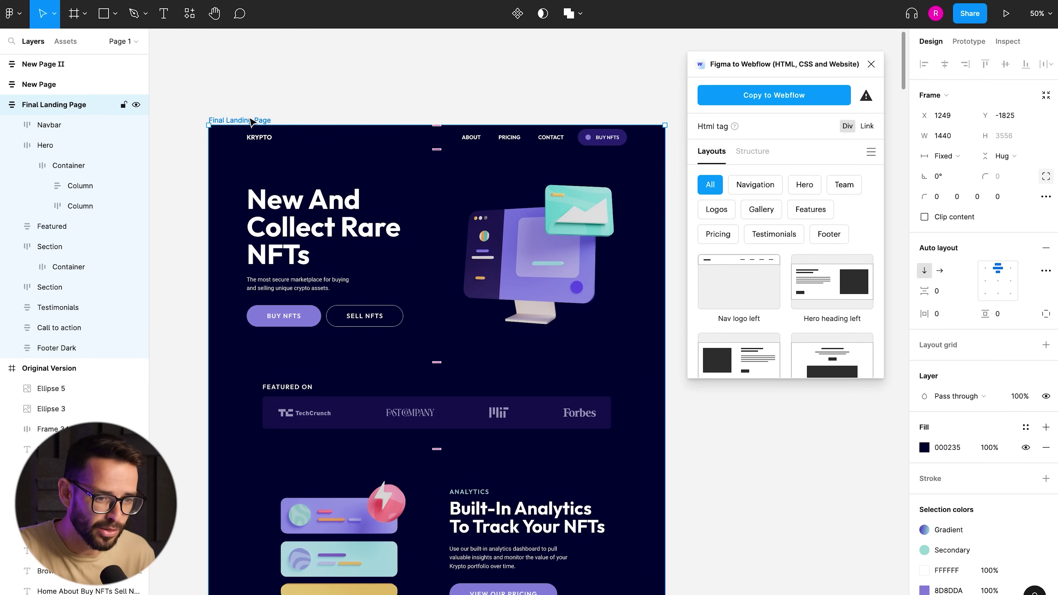
left_click(769, 102)
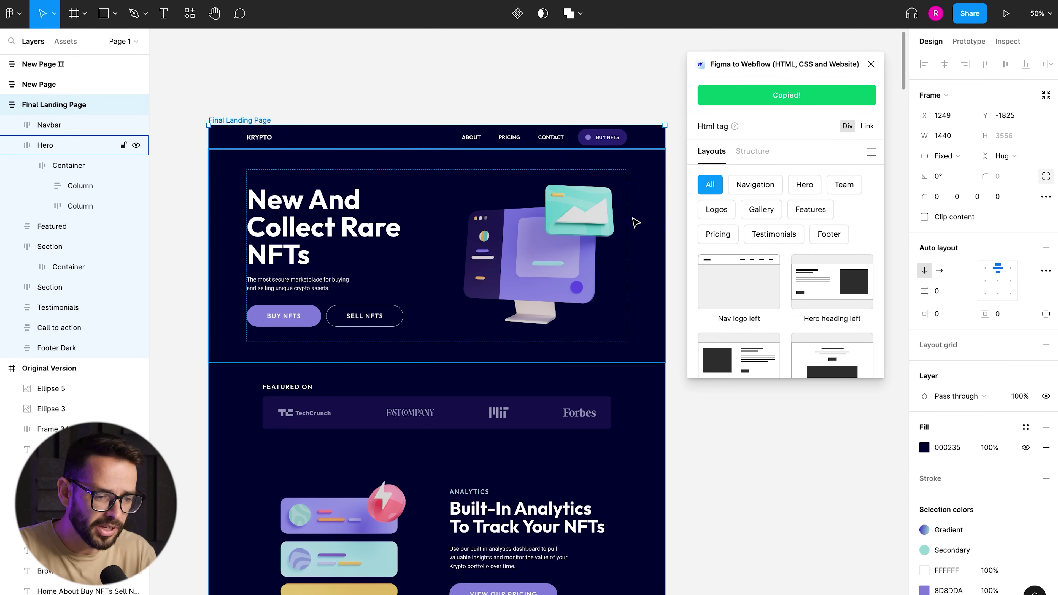
Paste the copied Krypto landing page into the Webflow page Body
key("super+Tab")
key("super+Tab")
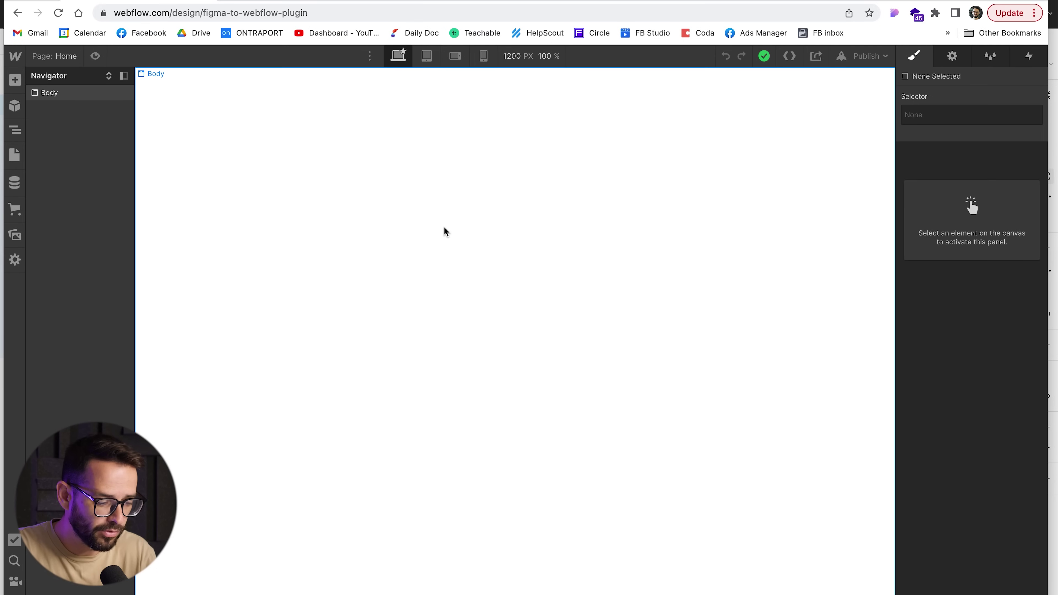
left_click(444, 228)
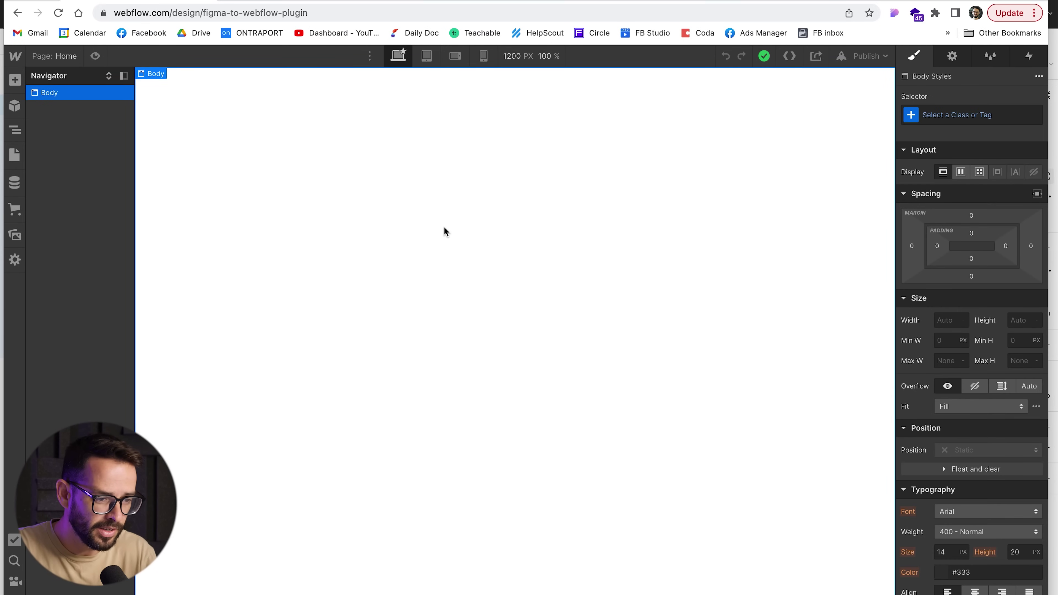
key("super+v")
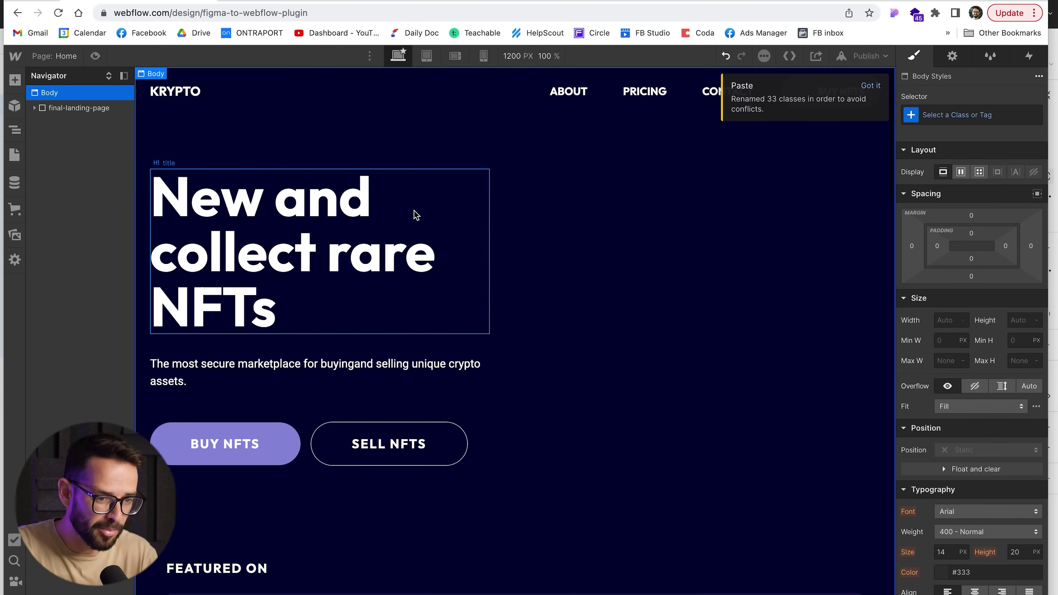
scroll(391, 207, "down", 6)
scroll(392, 207, "up", 6)
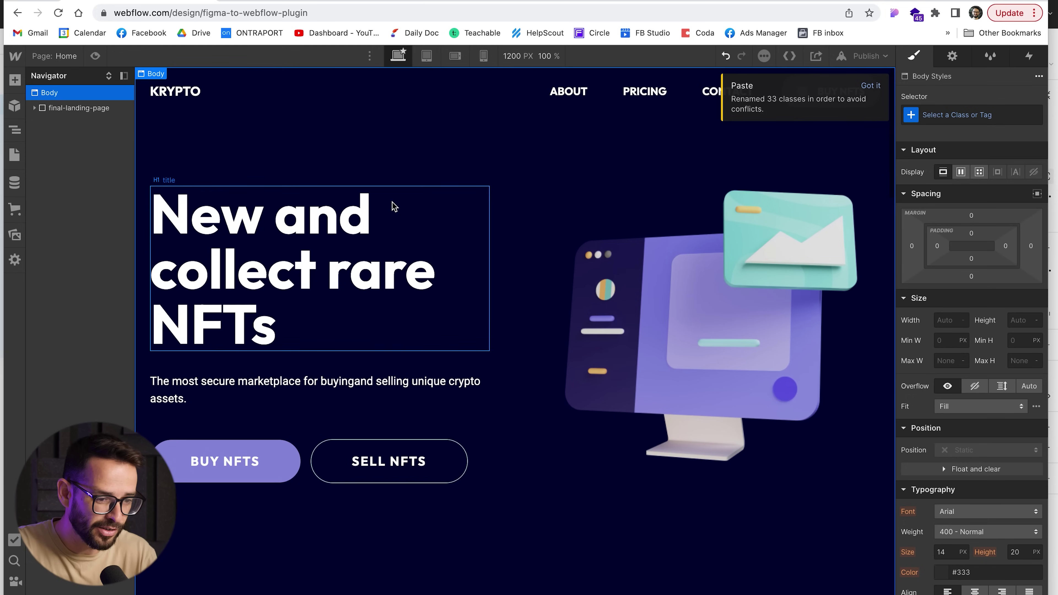
scroll(283, 443, "down", 20)
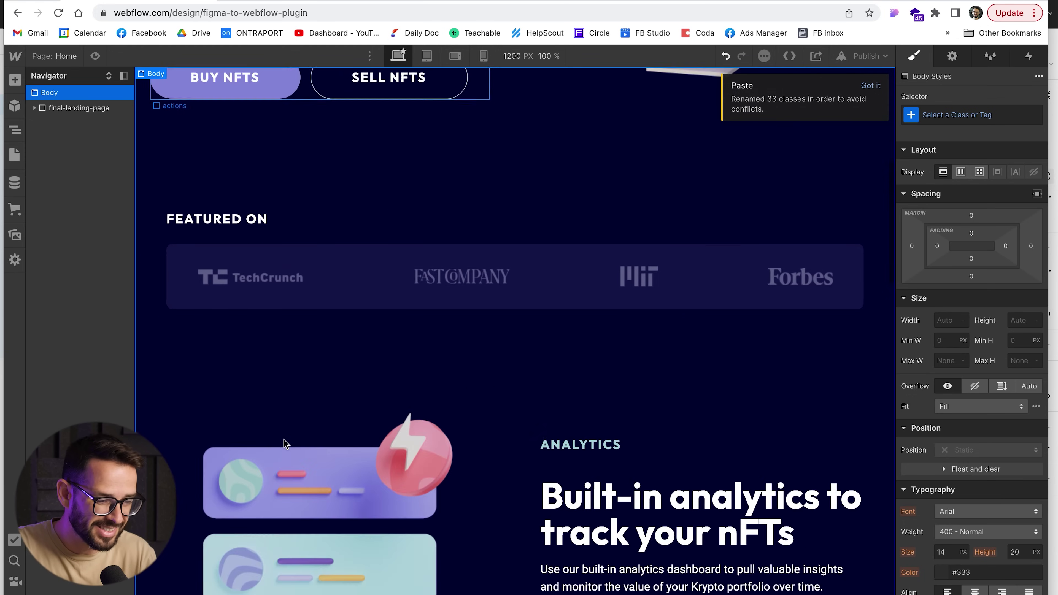
scroll(283, 443, "up", 20)
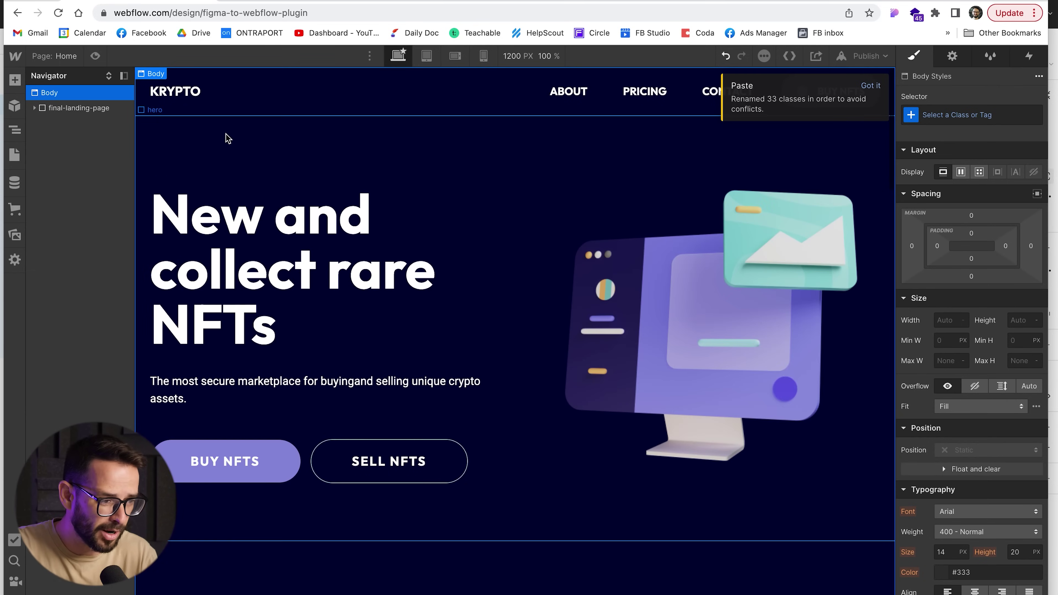
Reset the final-landing-page wrapper's max width from 1440 PX to none
left_click(78, 109)
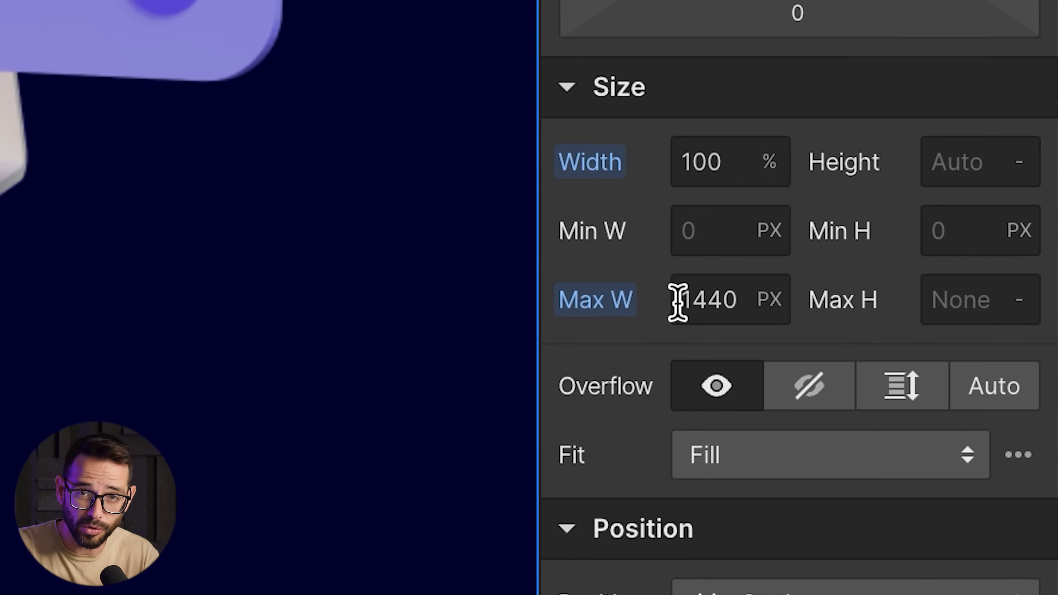
left_click(714, 303)
left_click(629, 303)
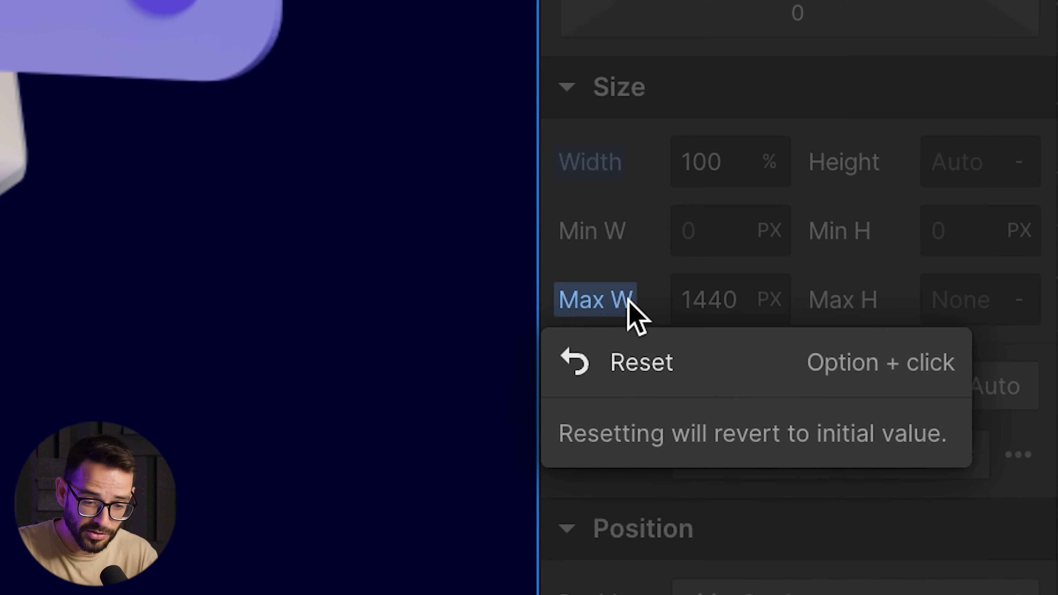
left_click(641, 361)
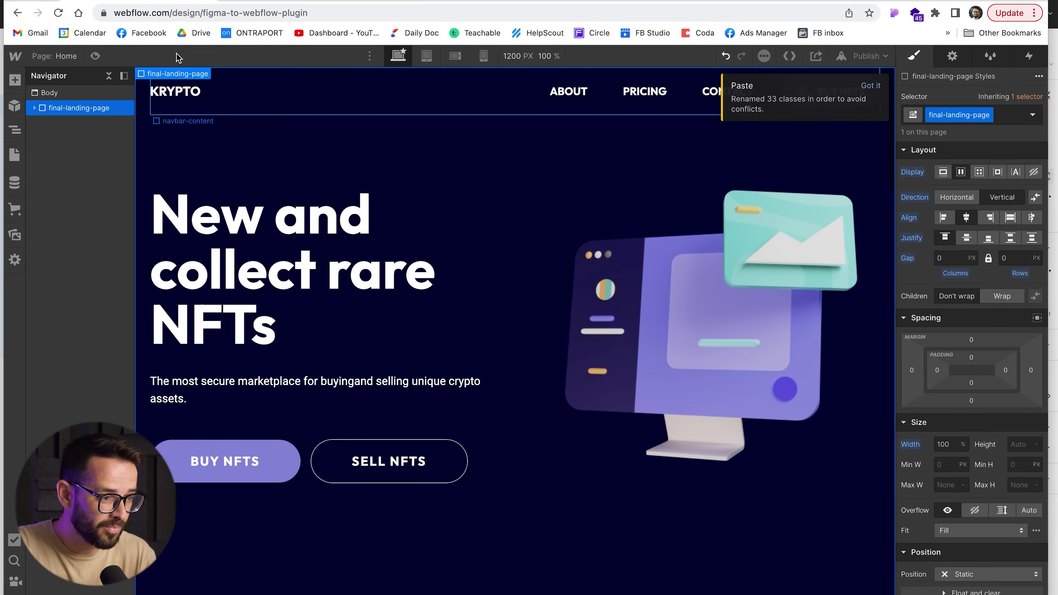
Preview the pasted Krypto page and dismiss the paste notice
left_click(95, 56)
scroll(401, 184, "down", 3)
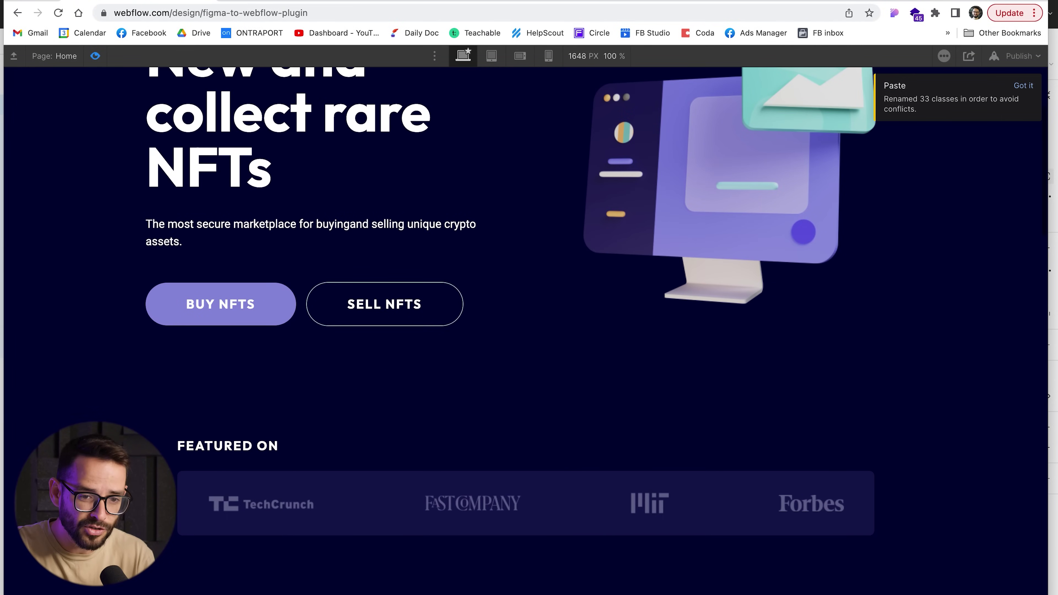
left_click(1024, 85)
scroll(964, 208, "up", 3)
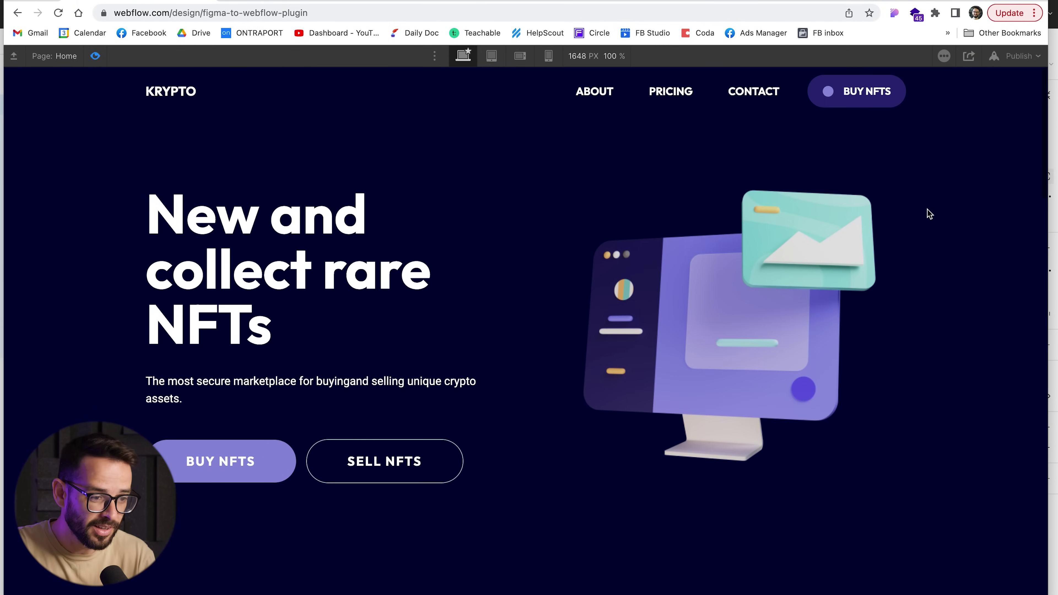
scroll(843, 221, "down", 5)
scroll(565, 208, "down", 15)
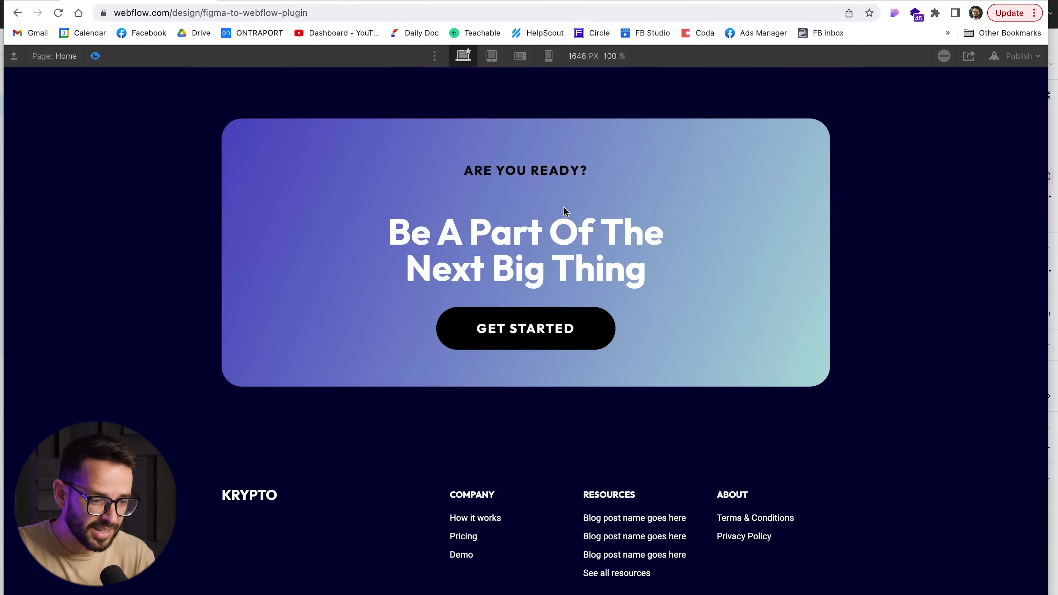
scroll(566, 212, "up", 20)
Check the page at tablet, mobile landscape and mobile portrait widths
left_click(491, 56)
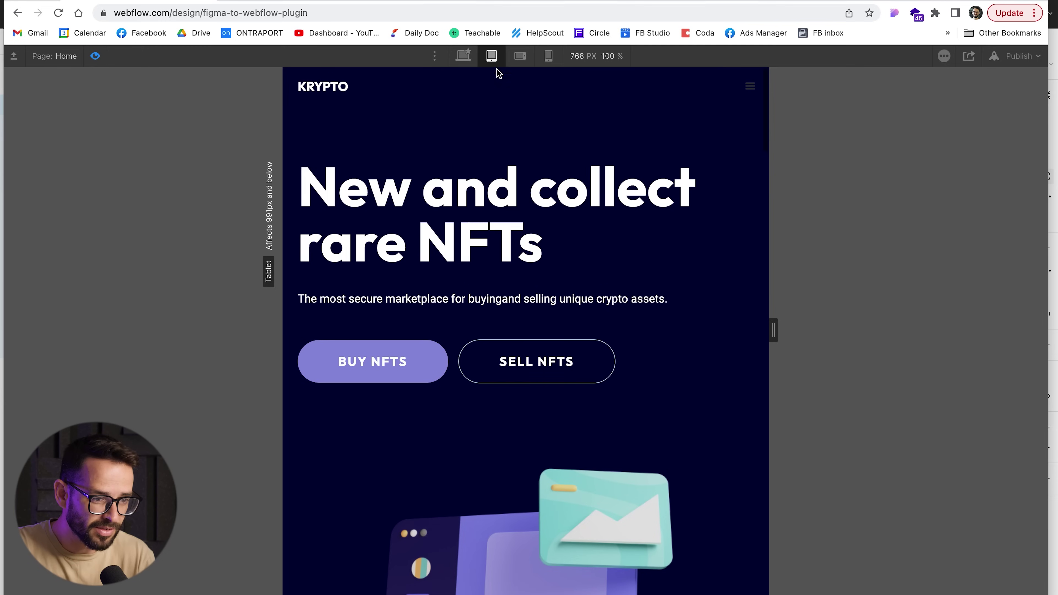
left_click(520, 56)
left_click(548, 56)
left_click(492, 56)
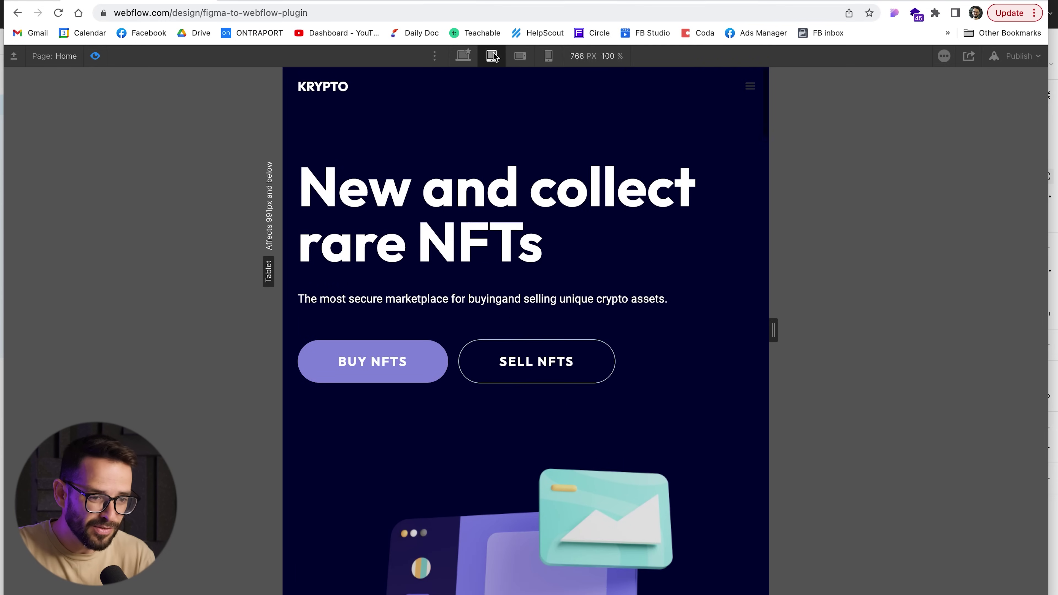
Toggle the collapsed hamburger navigation menu, then return to desktop width
left_click(752, 85)
left_click(752, 84)
left_click(753, 85)
left_click(752, 84)
left_click(520, 56)
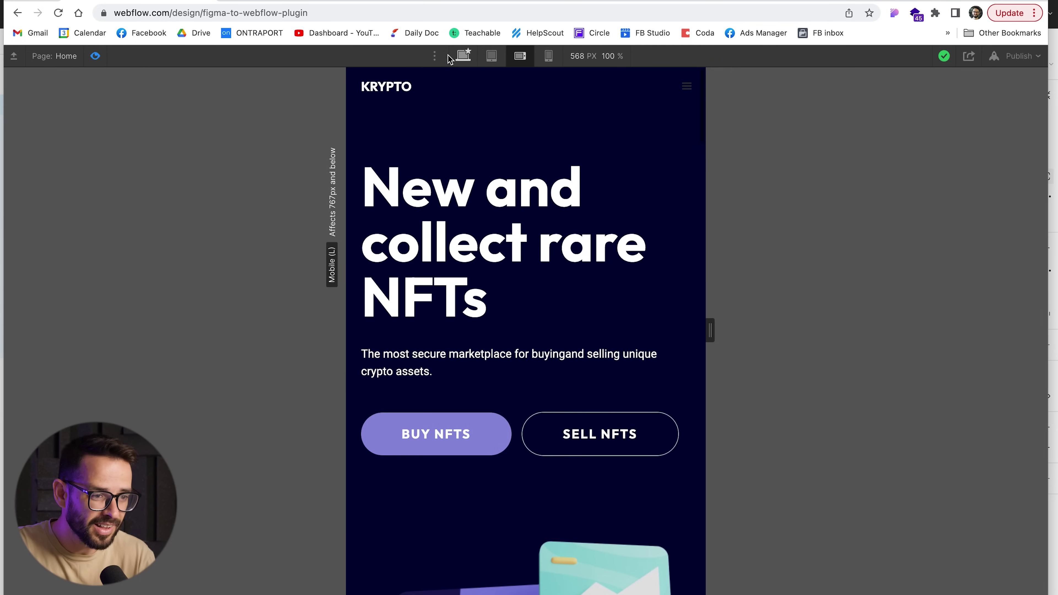
left_click(463, 56)
scroll(477, 257, "down", 3)
scroll(475, 253, "up", 3)
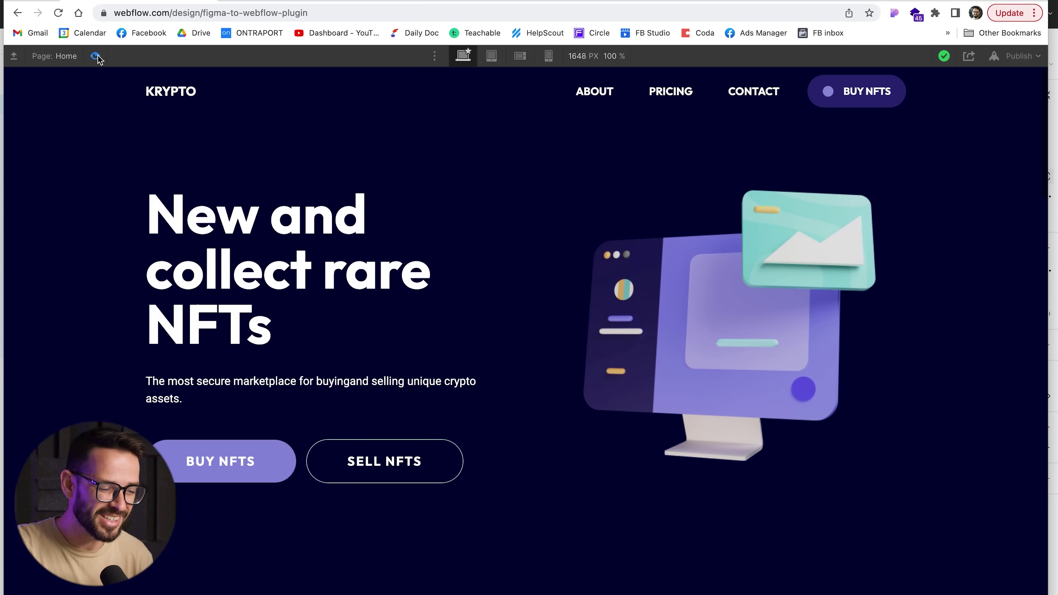
Exit Webflow preview and switch back to the Figma design
left_click(96, 56)
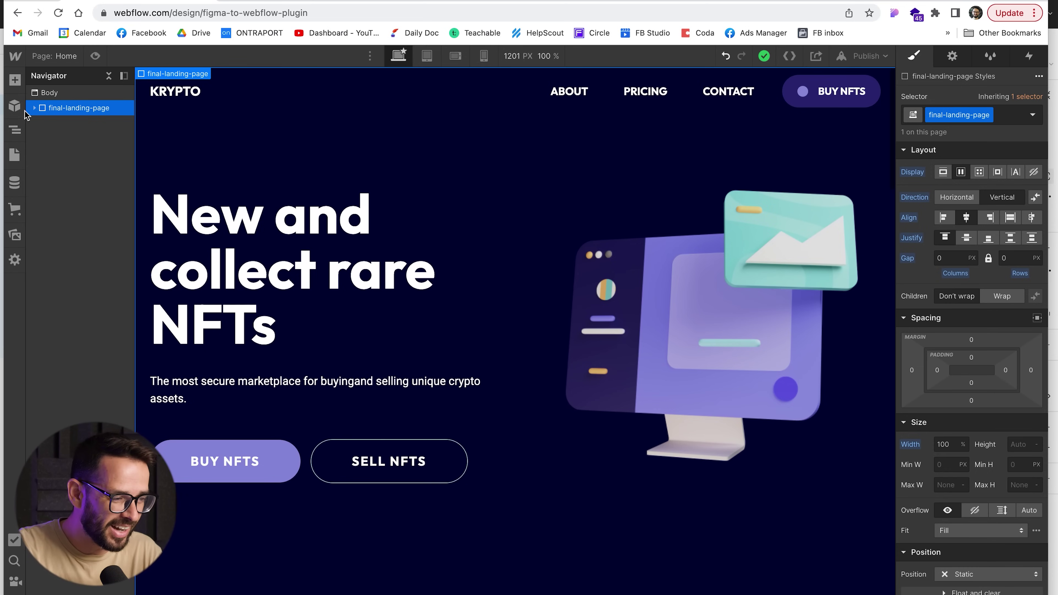
key("super+Tab")
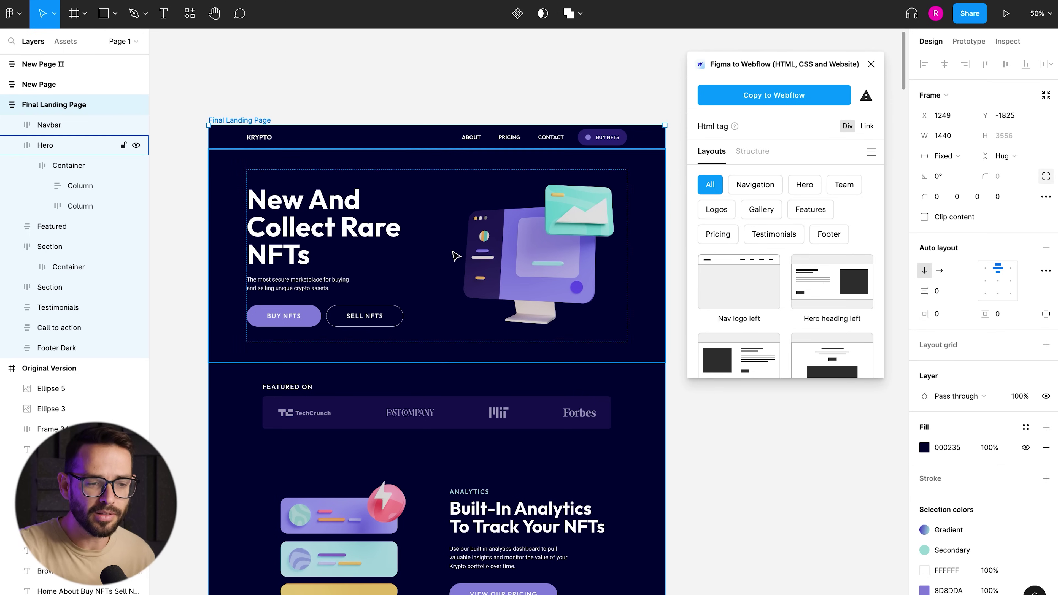
Select the Hero, Navbar and whole Final Landing Page frame to review the structure
left_click(456, 208)
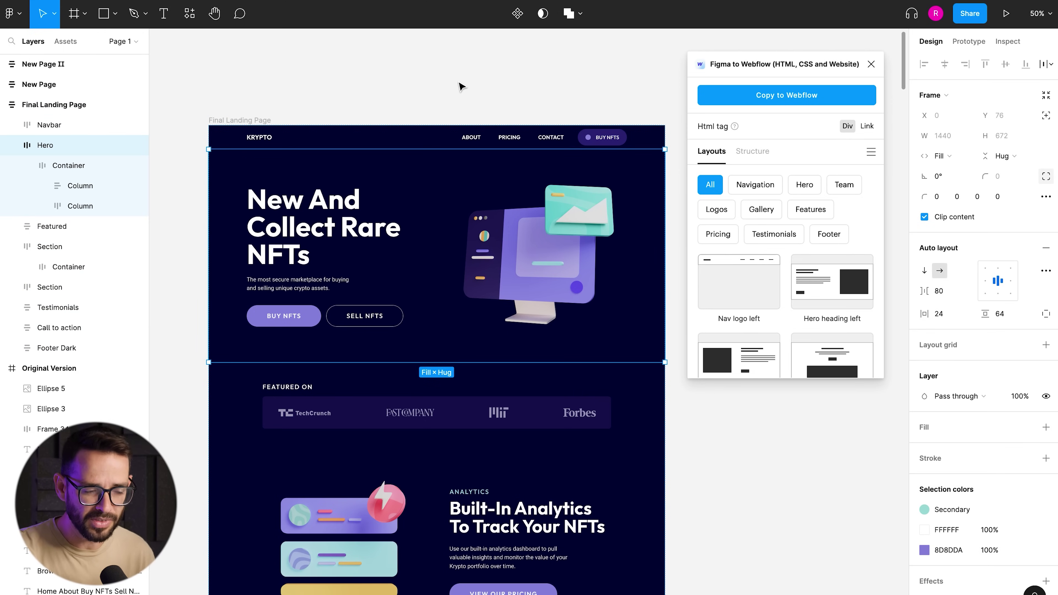
scroll(459, 86, "down", 2)
scroll(459, 87, "left", 1)
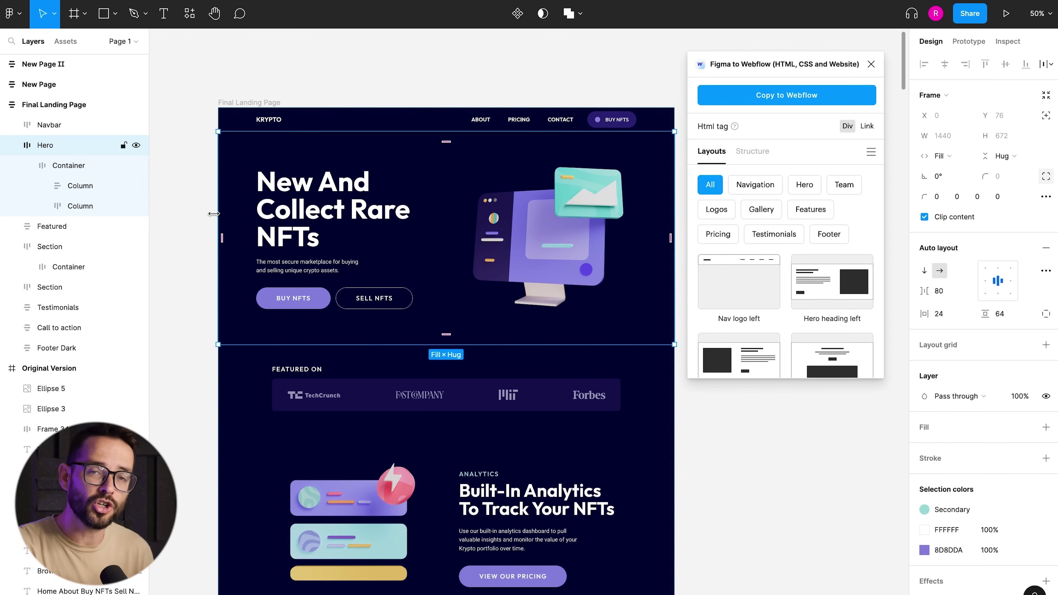
left_click(268, 103)
left_click(29, 124)
left_click(275, 103)
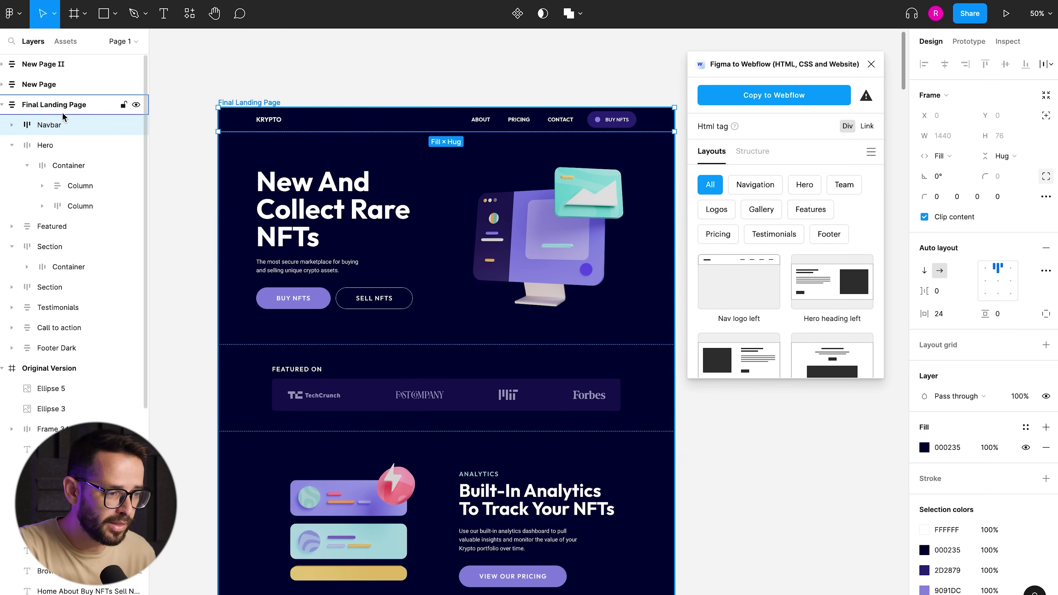
Step through Navbar, Hero and the 1200-wide Container to the Fill × Hug left Column
left_click(58, 125)
left_click(49, 148)
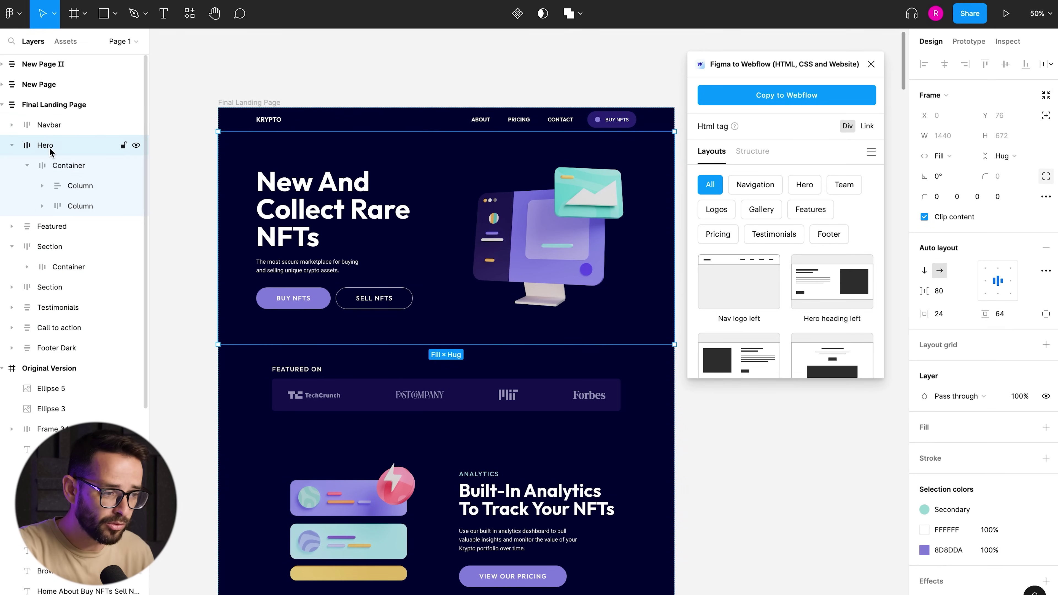
left_click(61, 167)
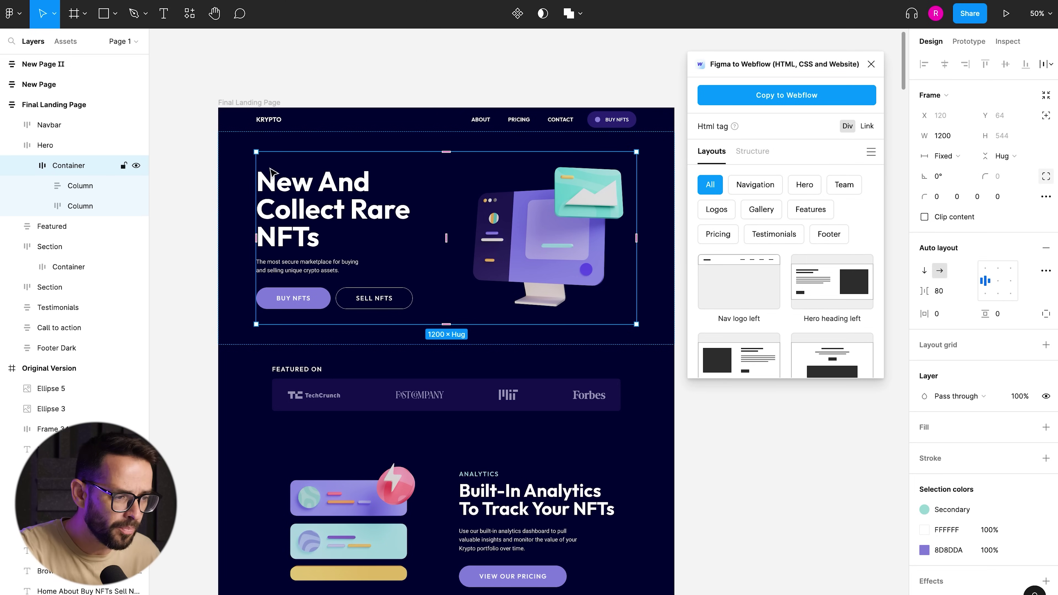
left_click(80, 187)
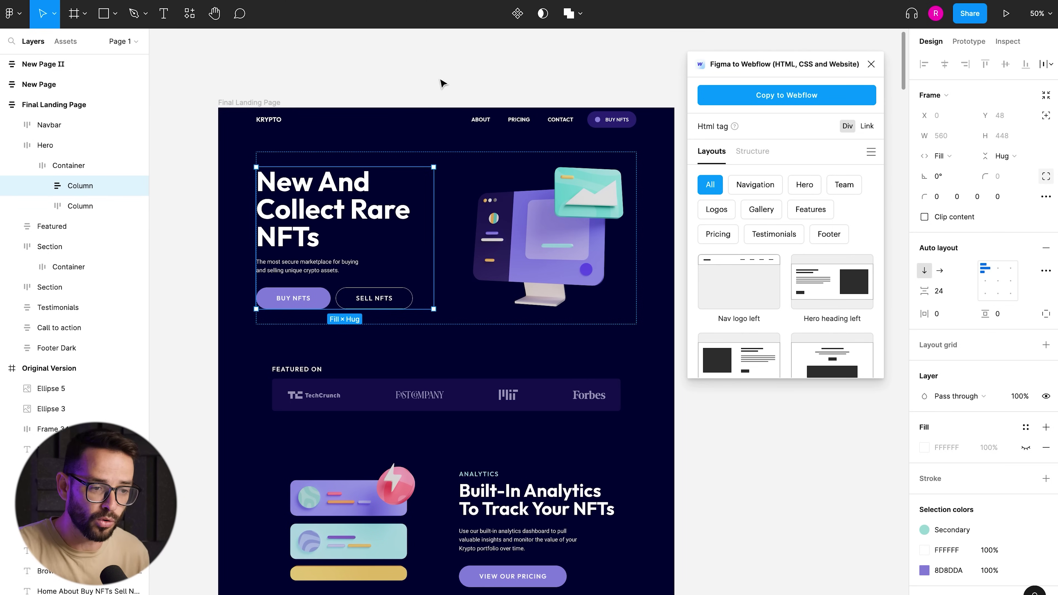
Select the Original Version hero, a plain 1041 × 544 group without auto layout
left_click(441, 88)
scroll(443, 88, "left", 10)
scroll(442, 88, "left", 15)
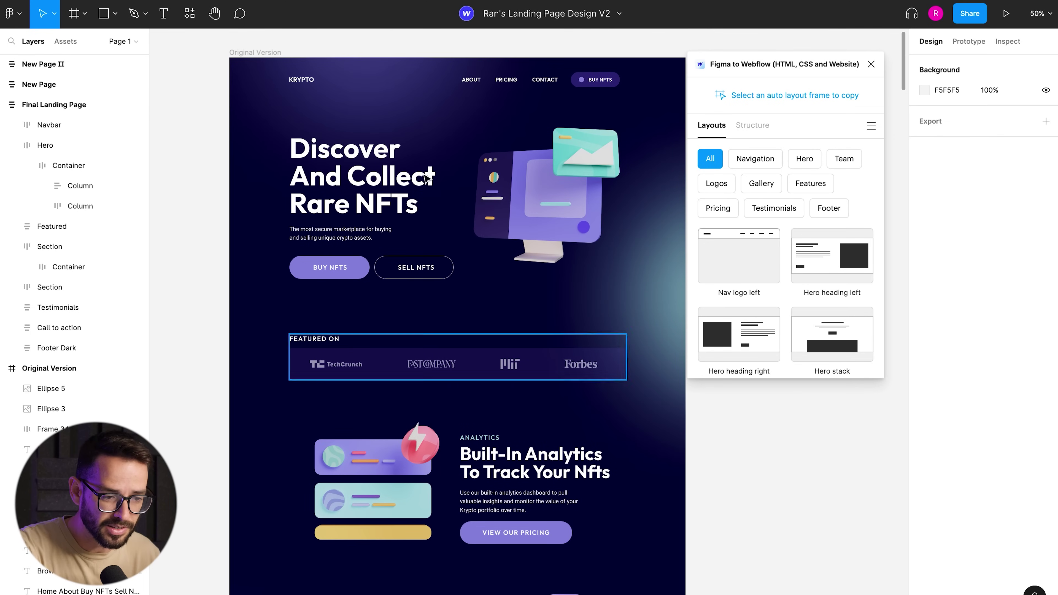
left_click(380, 191)
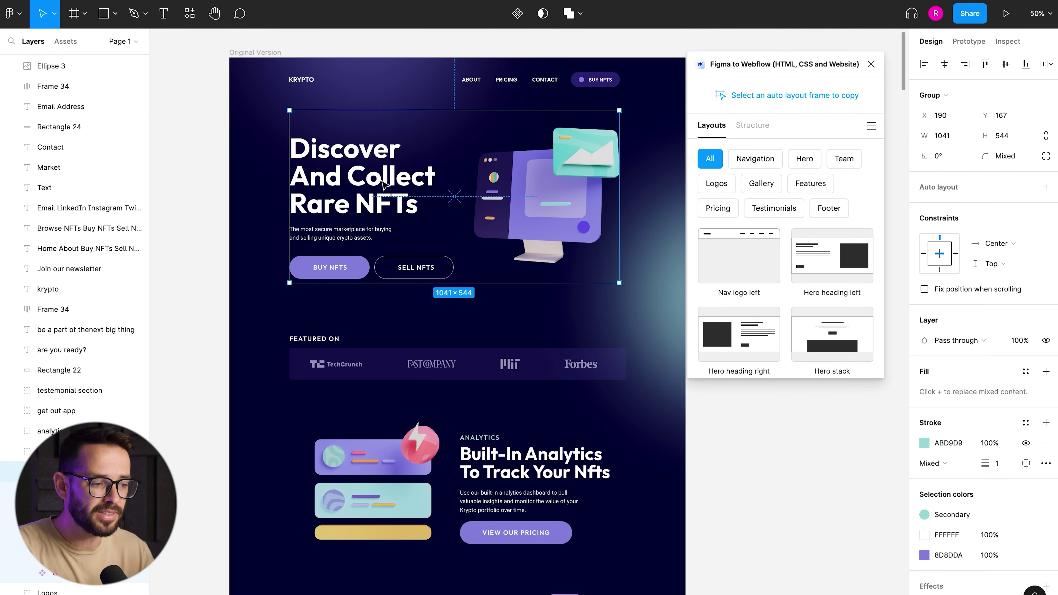
scroll(42, 308, "up", 5)
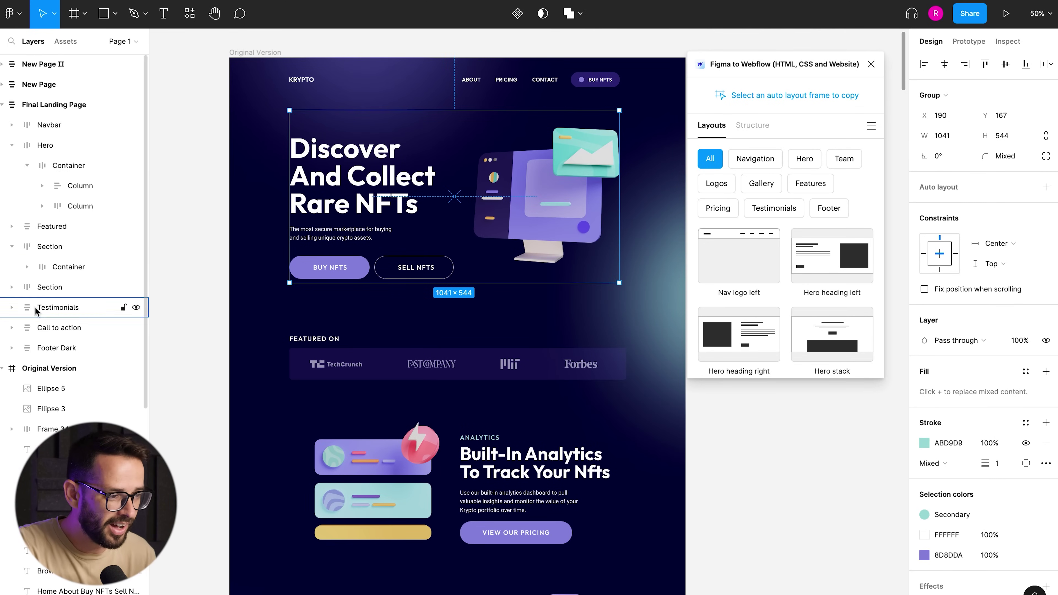
scroll(39, 331, "down", 9)
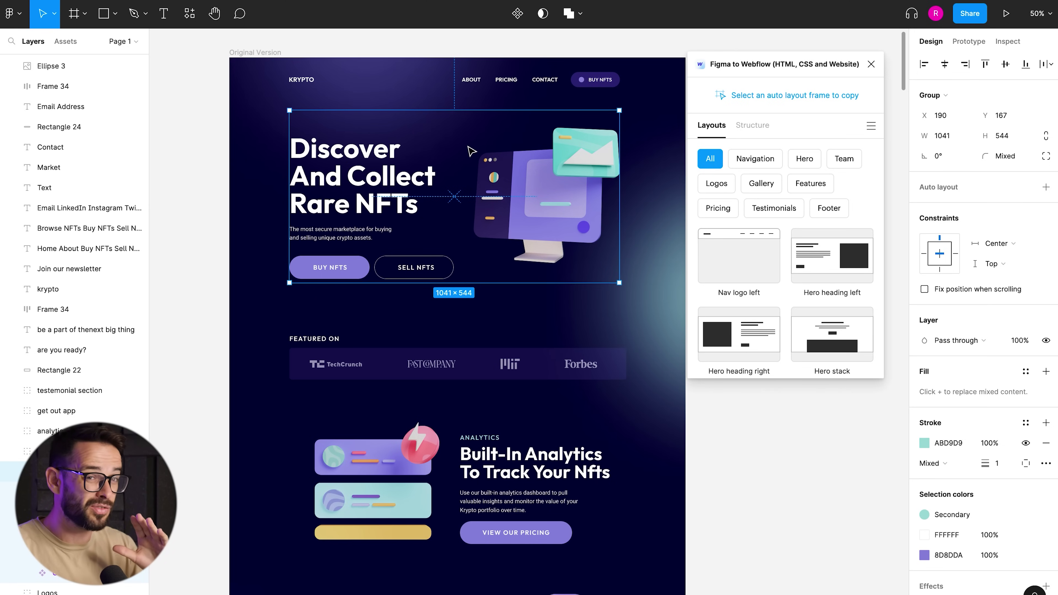
scroll(412, 210, "right", 5)
scroll(413, 209, "right", 15)
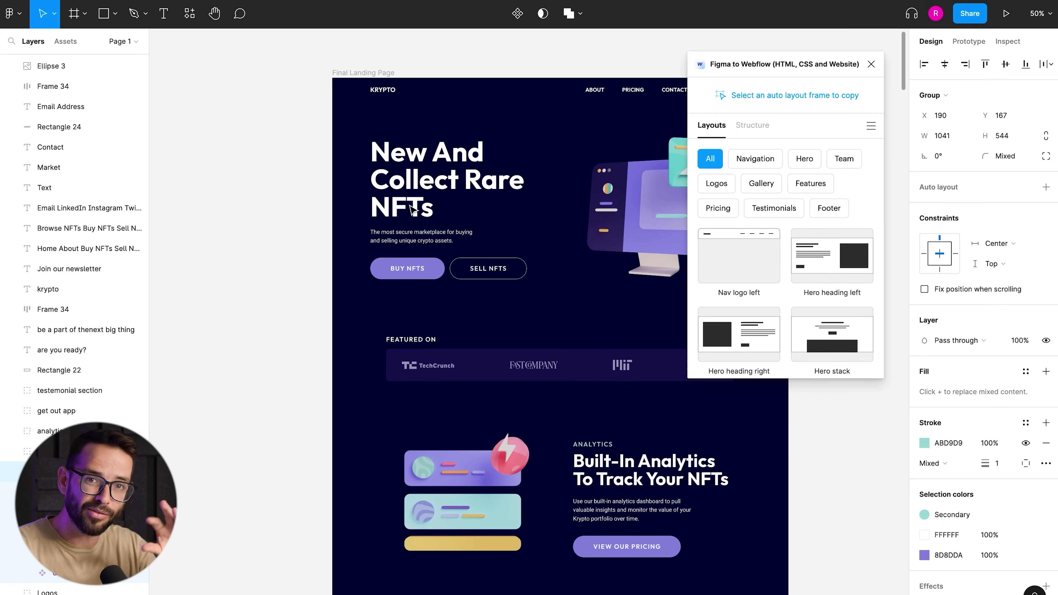
scroll(413, 210, "right", 3)
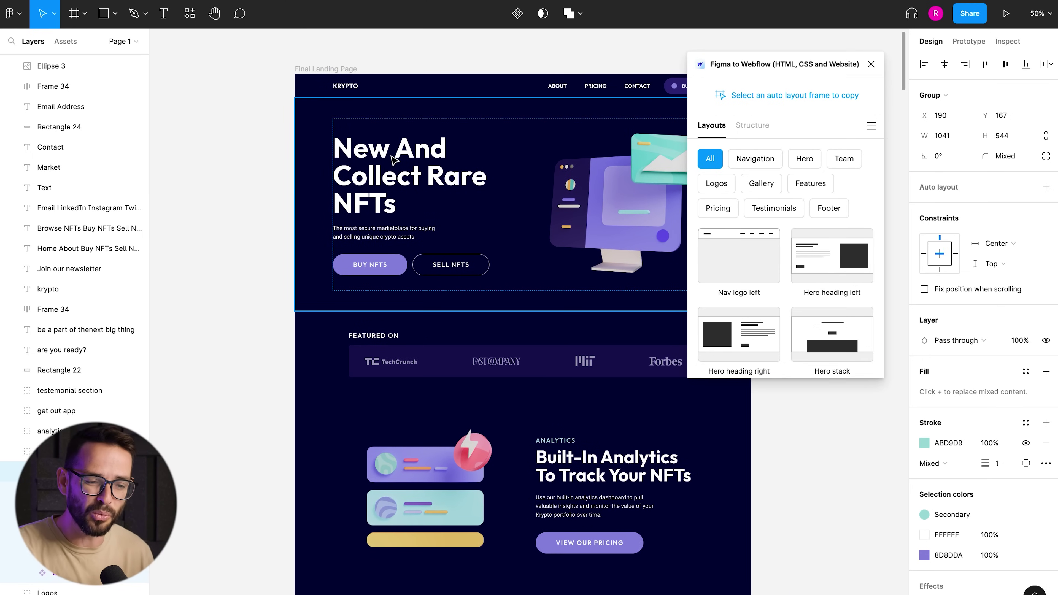
scroll(427, 169, "right", 3)
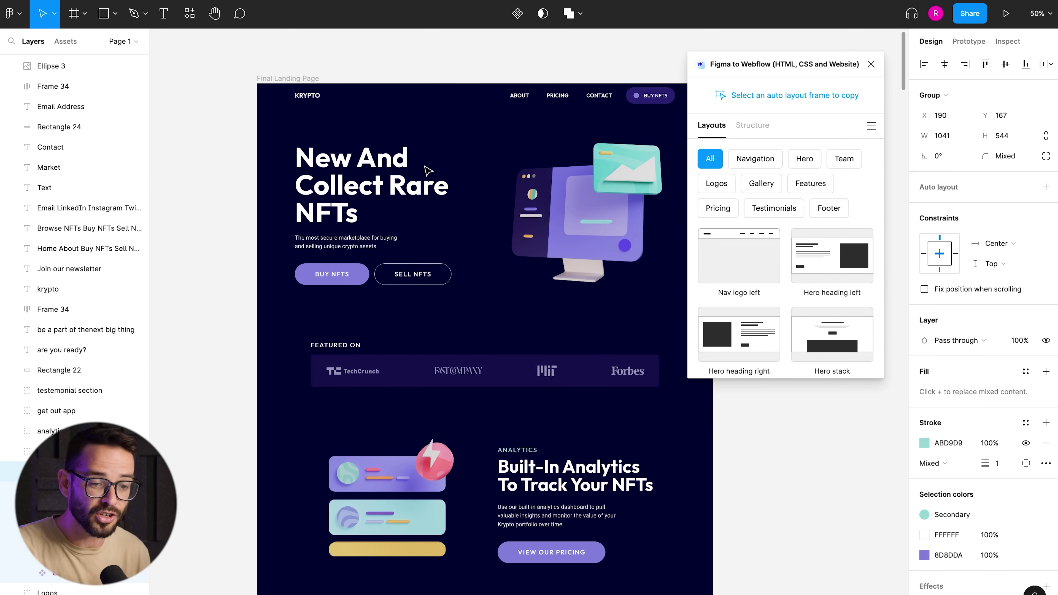
Drill from the Hero through Container, Column and Actions frame down to the BUY NFTS button
left_click(394, 186)
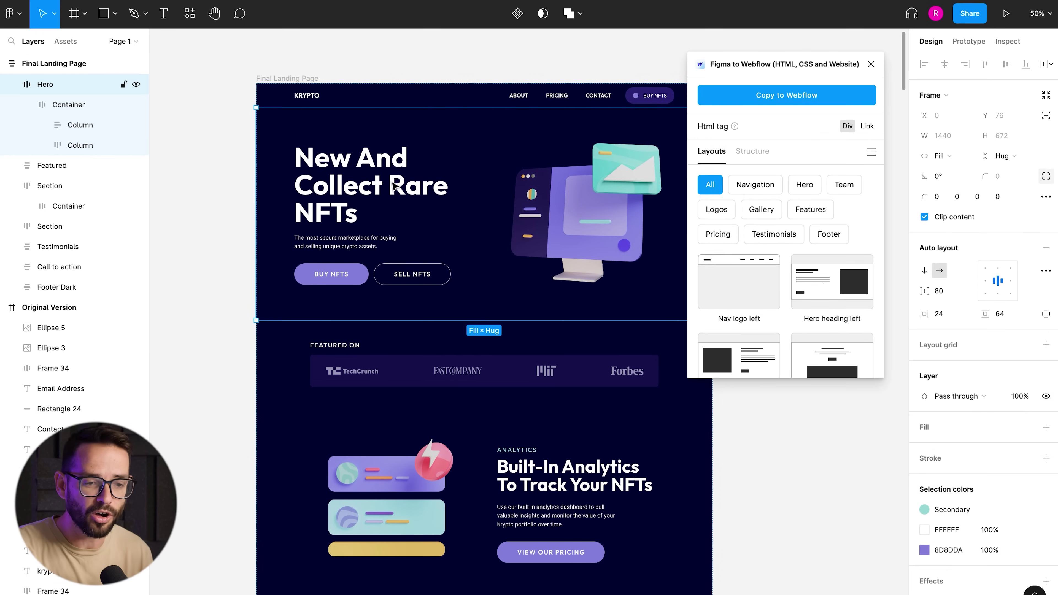
scroll(393, 187, "right", 3)
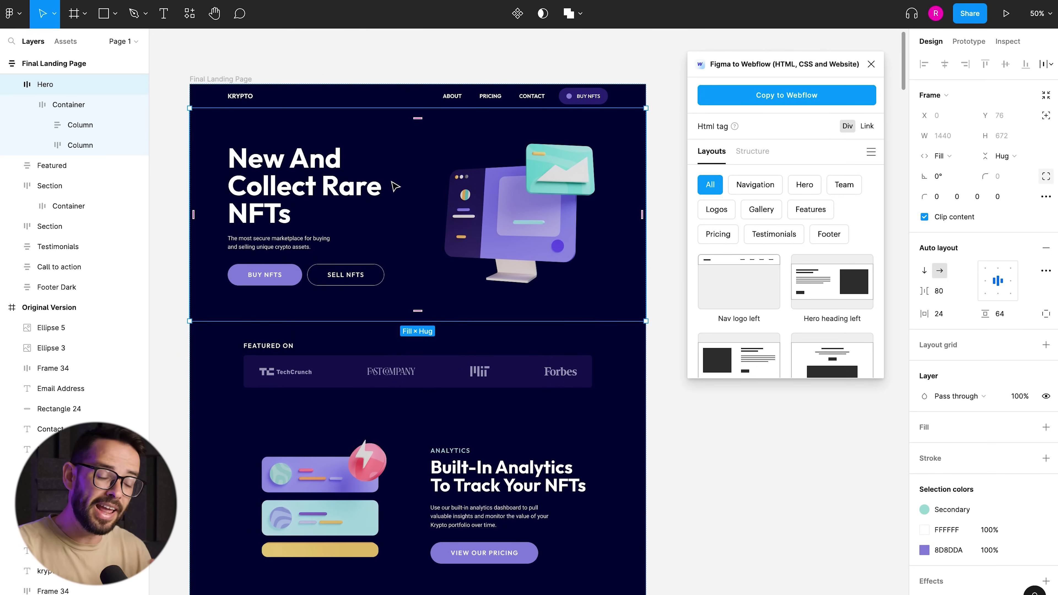
scroll(329, 180, "left", 2)
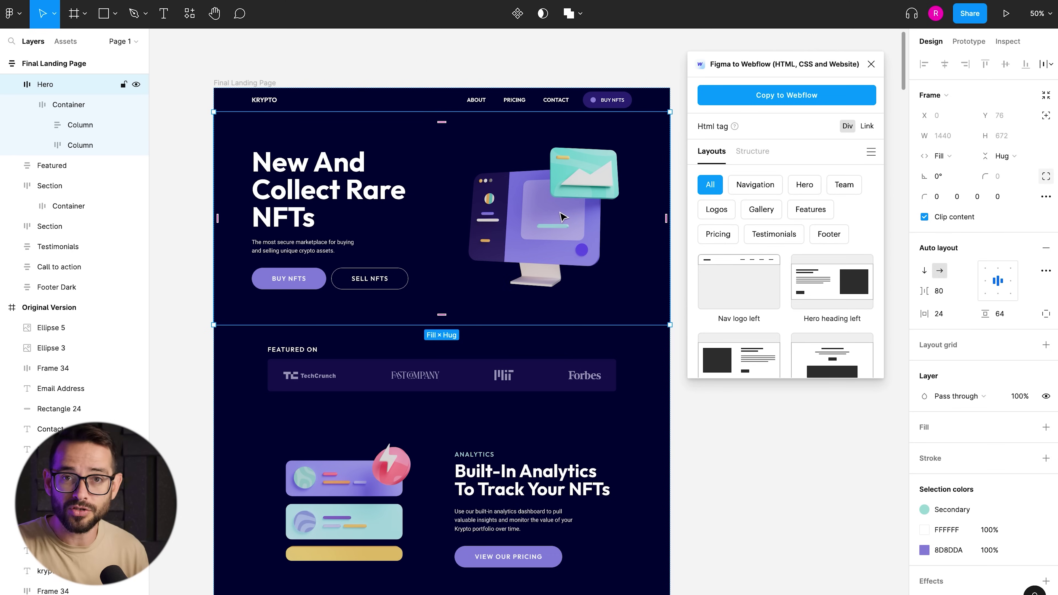
double_click(270, 283)
double_click(265, 281)
double_click(266, 282)
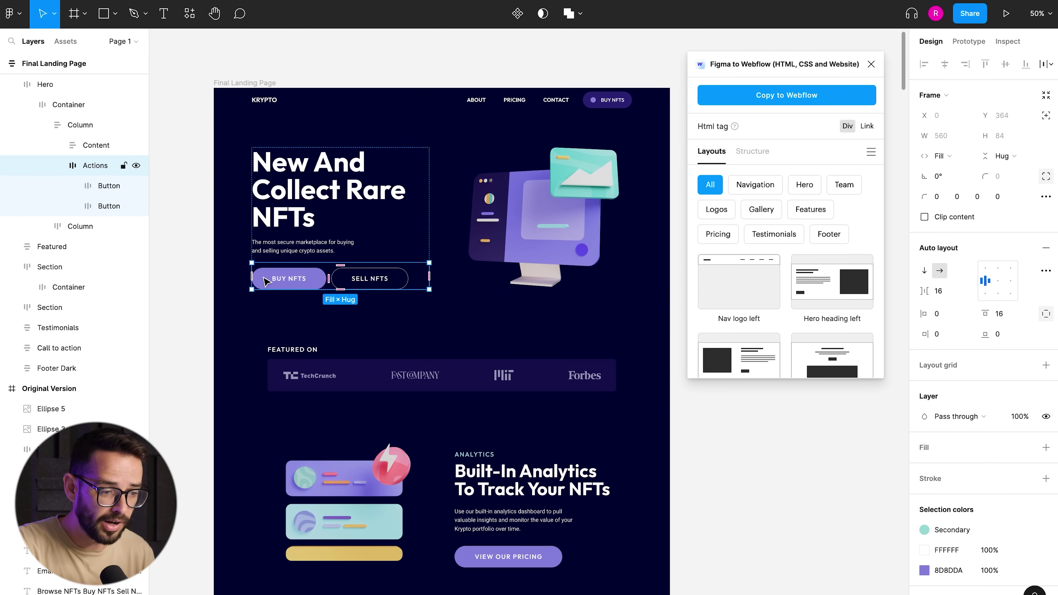
double_click(266, 281)
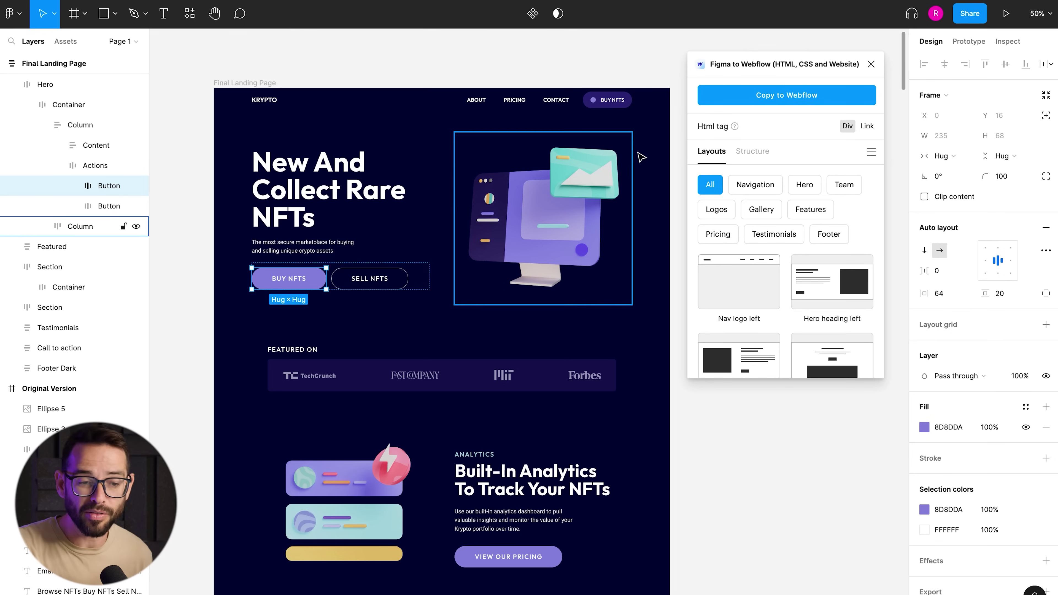
left_click(642, 70)
scroll(580, 155, "up", 1)
scroll(581, 154, "right", 1)
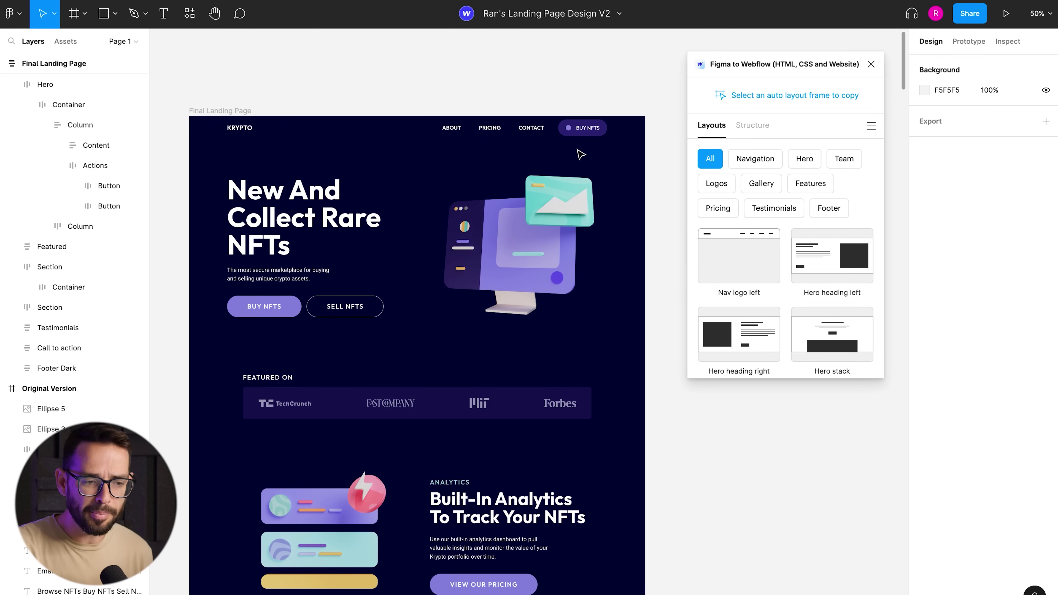
key("super+Tab")
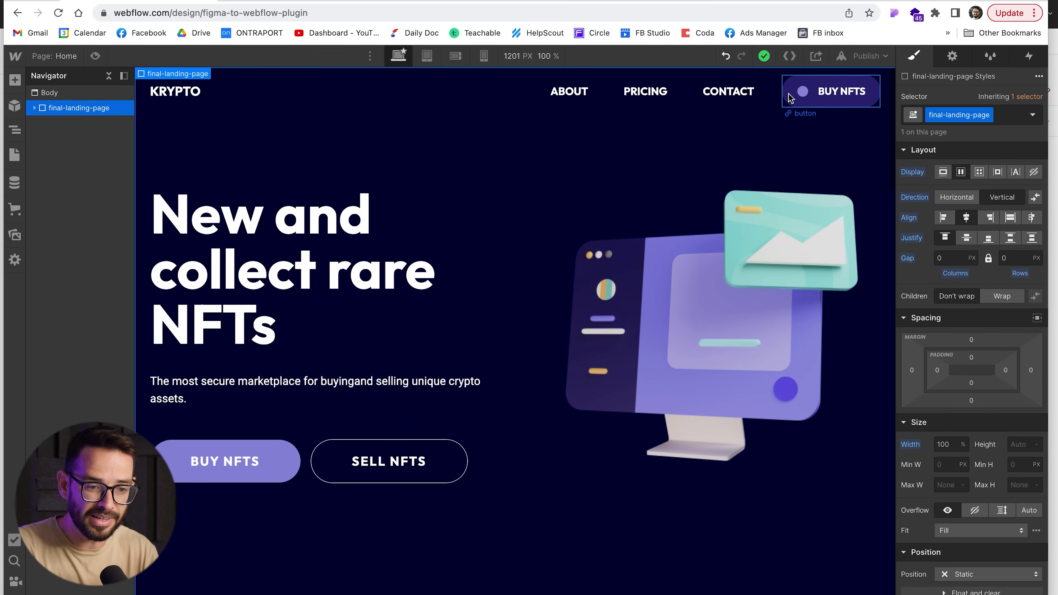
left_click(483, 56)
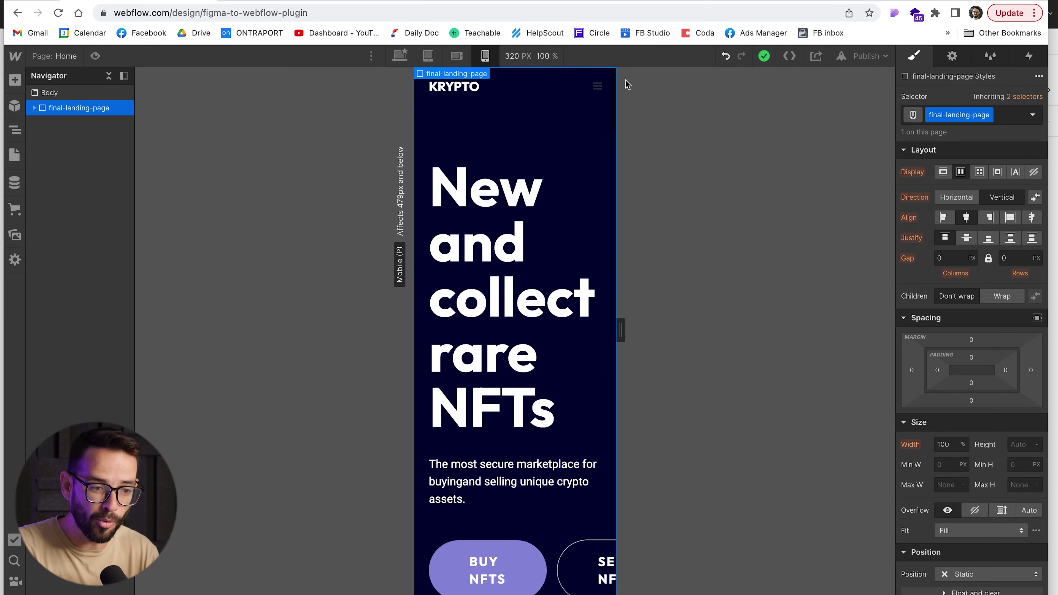
left_click(399, 56)
key("super+Tab")
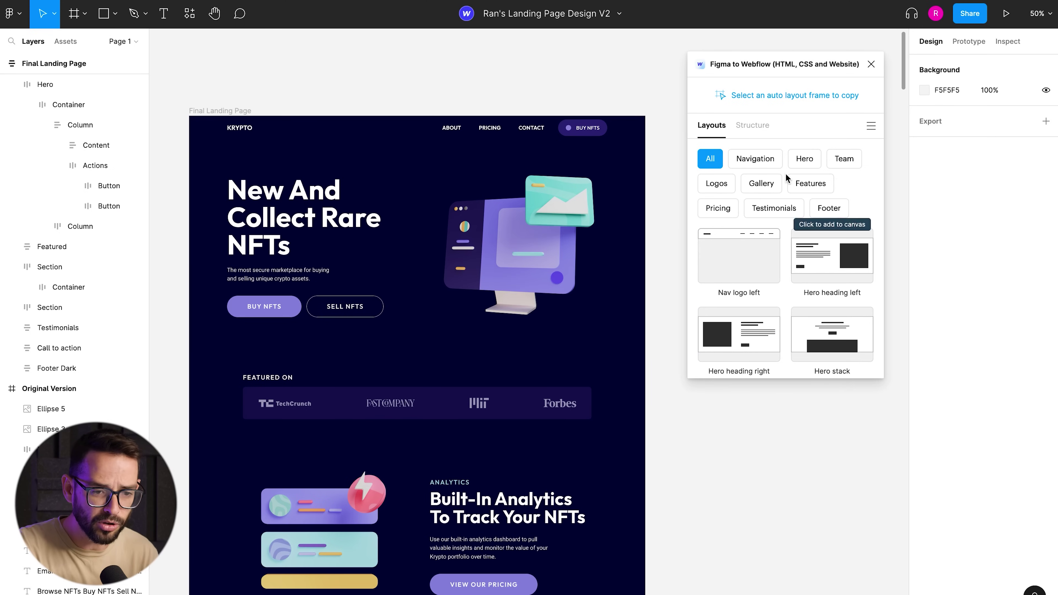
Select the Final Landing Page frame and scroll the plugin's Layouts list of hero, team, logos and gallery blocks
left_click(209, 111)
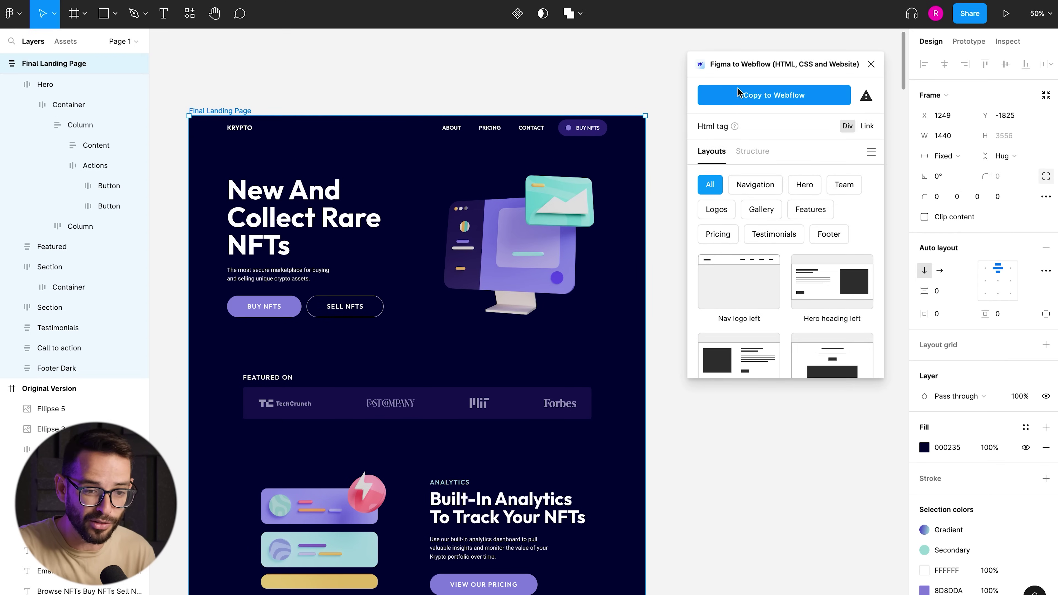
scroll(740, 228, "down", 5)
scroll(745, 251, "down", 5)
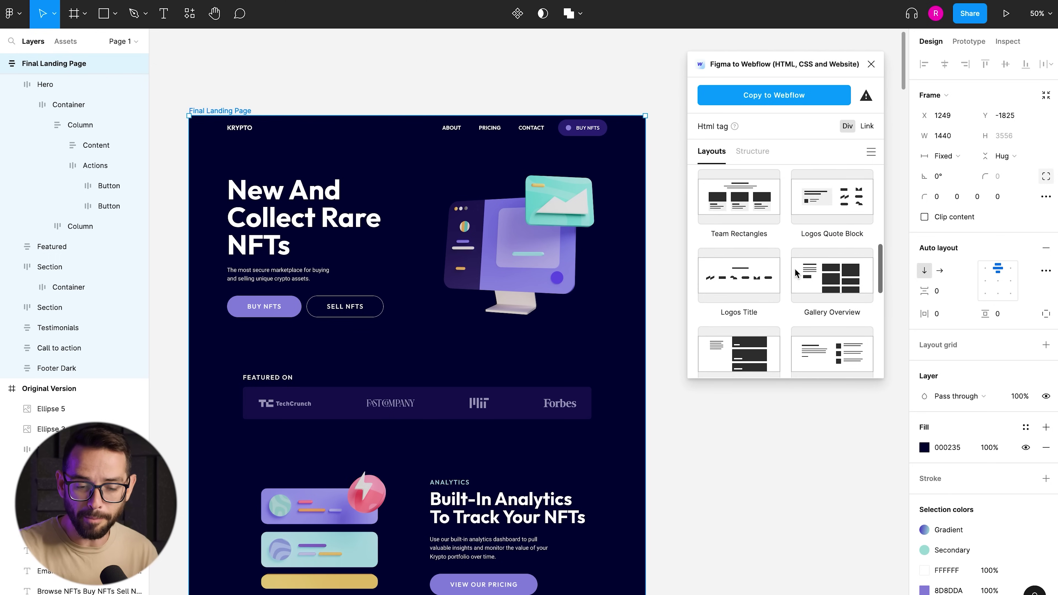
scroll(763, 279, "up", 10)
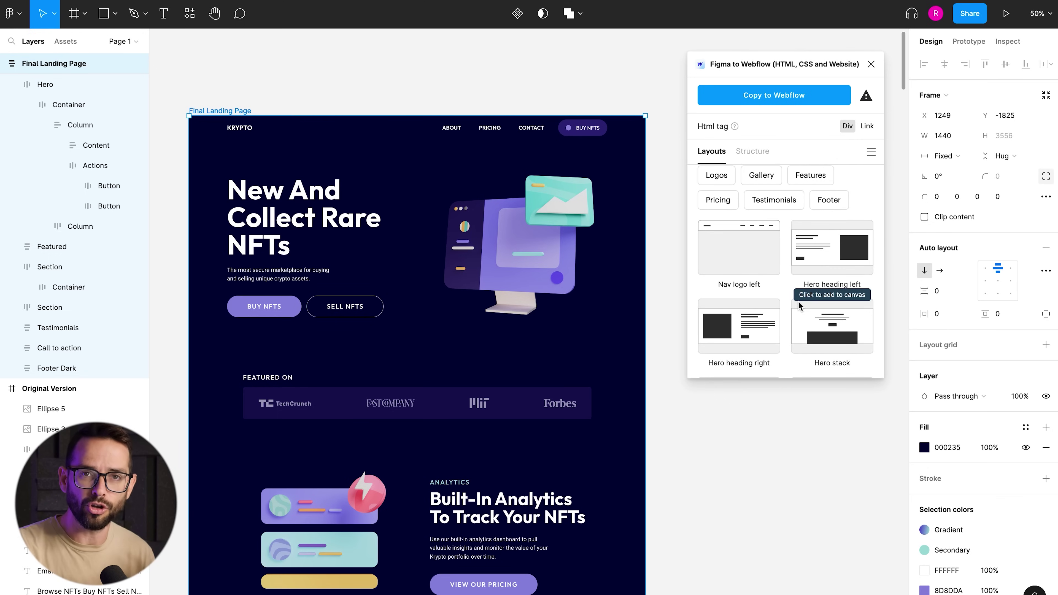
scroll(800, 305, "down", 1)
scroll(799, 306, "down", 1)
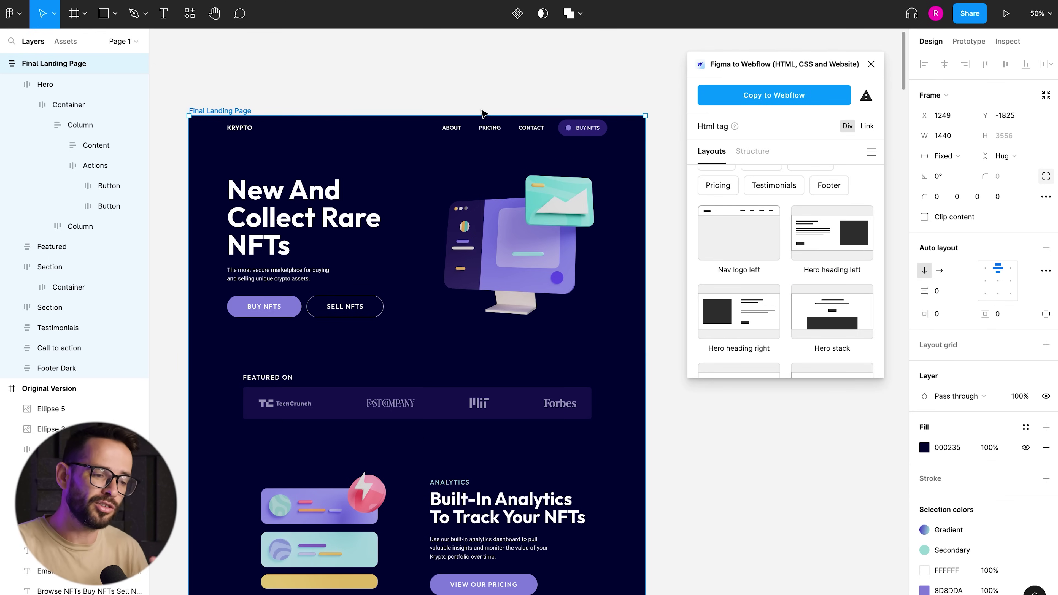
scroll(366, 102, "right", 3)
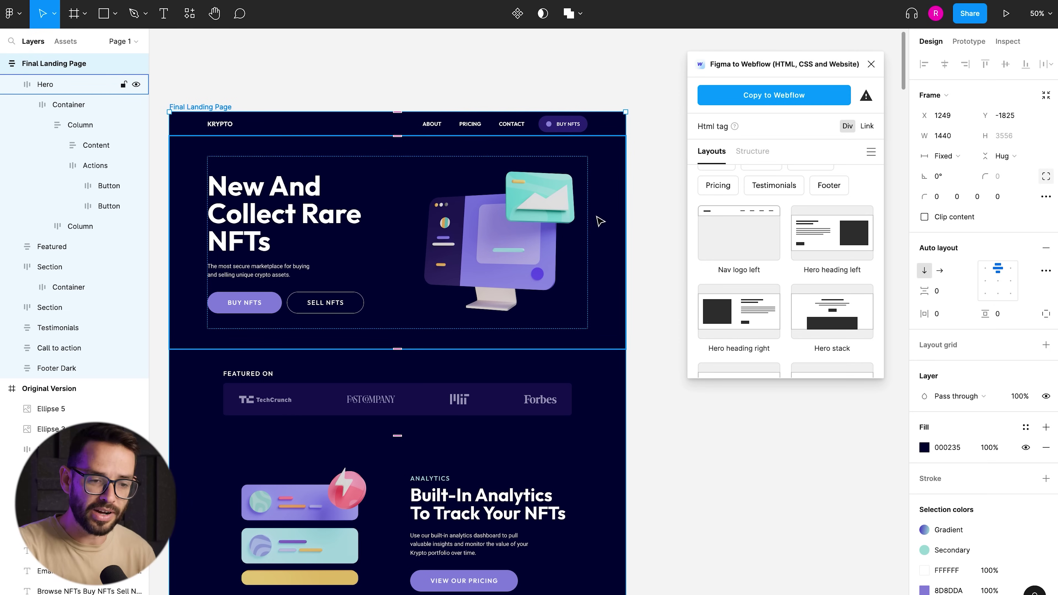
Select the Final Landing Page's 'New And Collect Rare NFTs' Hero frame
left_click(641, 68)
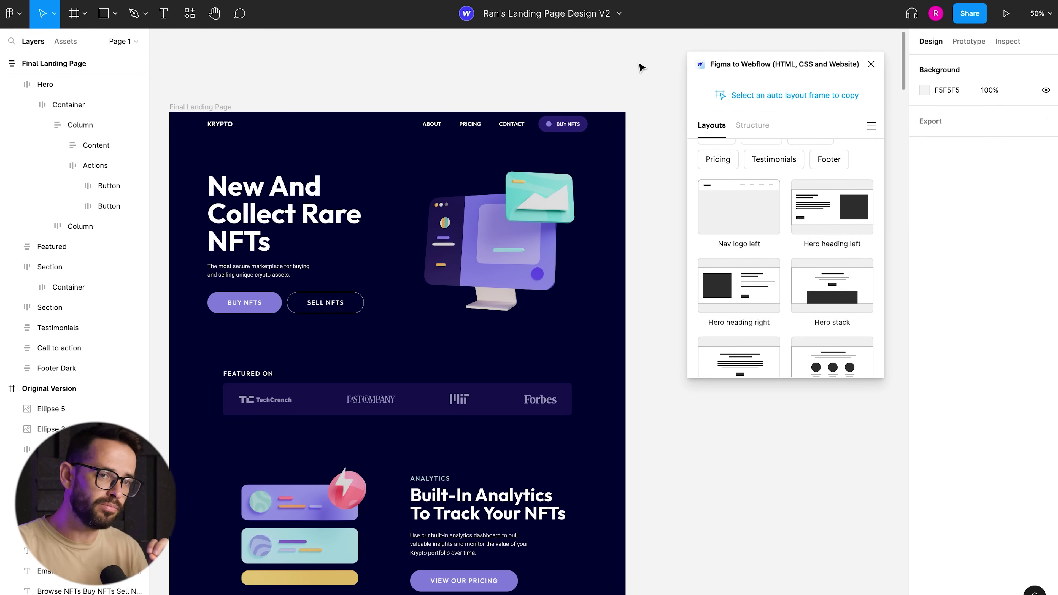
scroll(642, 73, "down", 3)
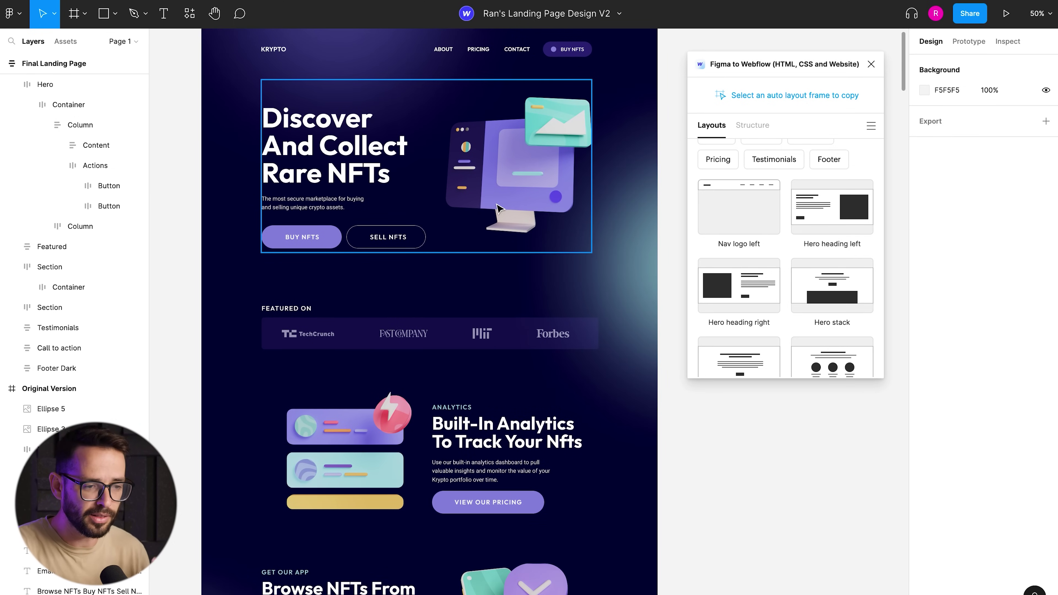
scroll(427, 250, "up", 4)
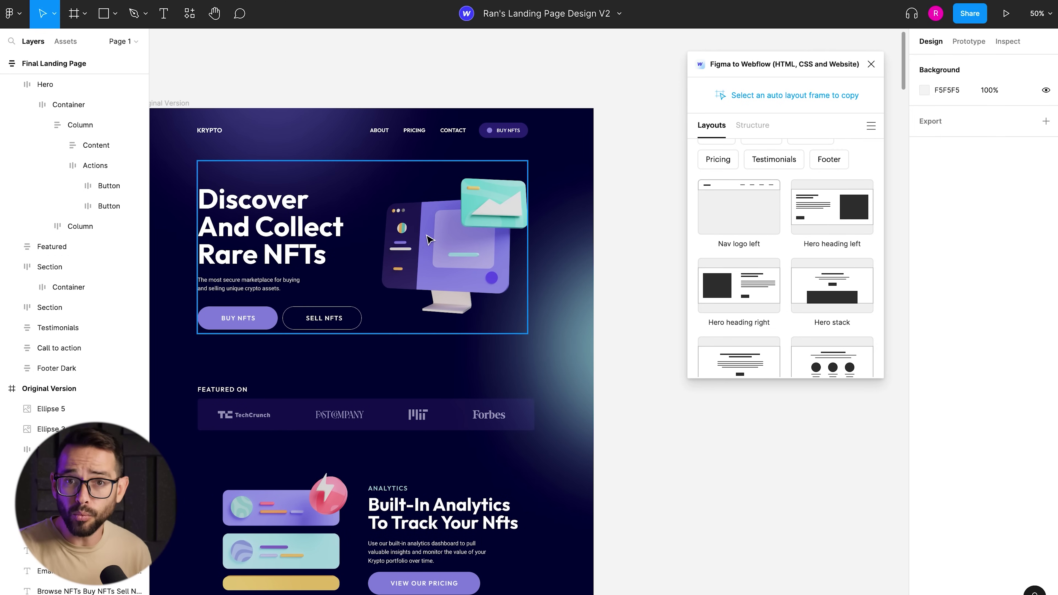
scroll(510, 220, "right", 10)
scroll(514, 220, "right", 3)
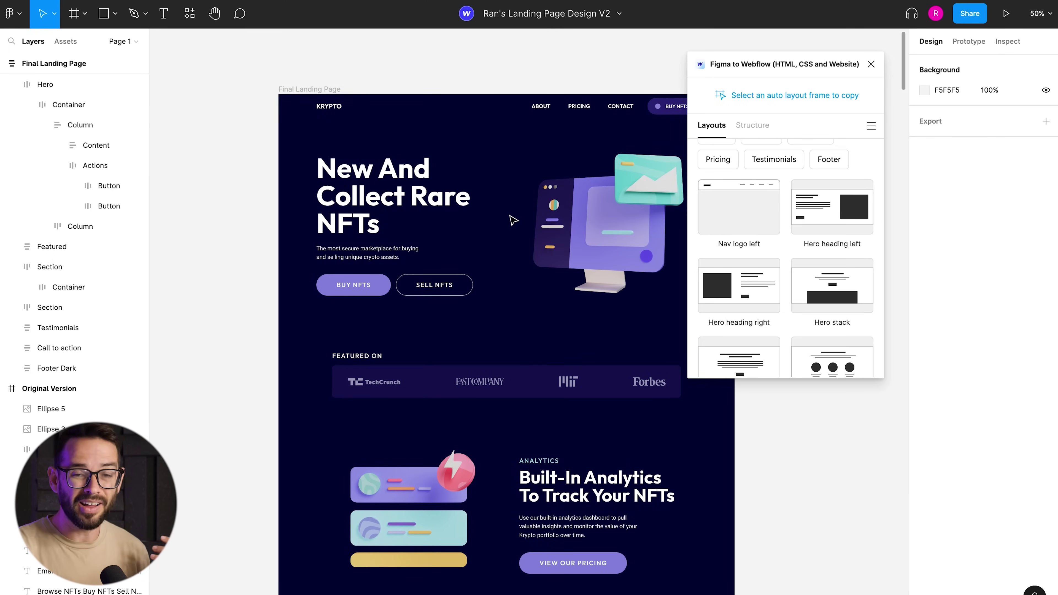
scroll(513, 220, "right", 3)
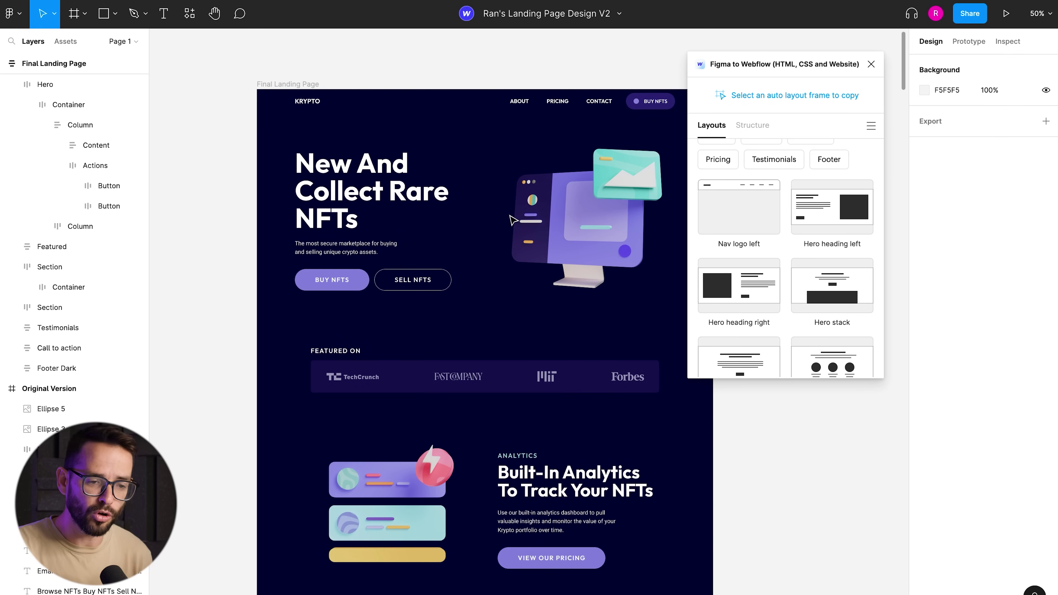
scroll(514, 220, "up", 1)
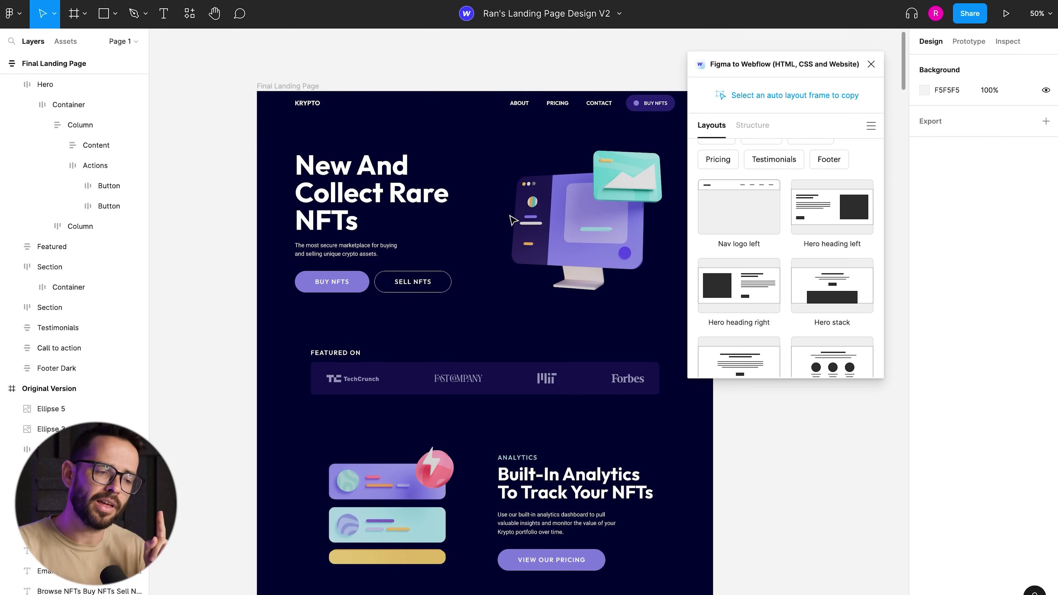
scroll(514, 221, "right", 5)
left_click(324, 184)
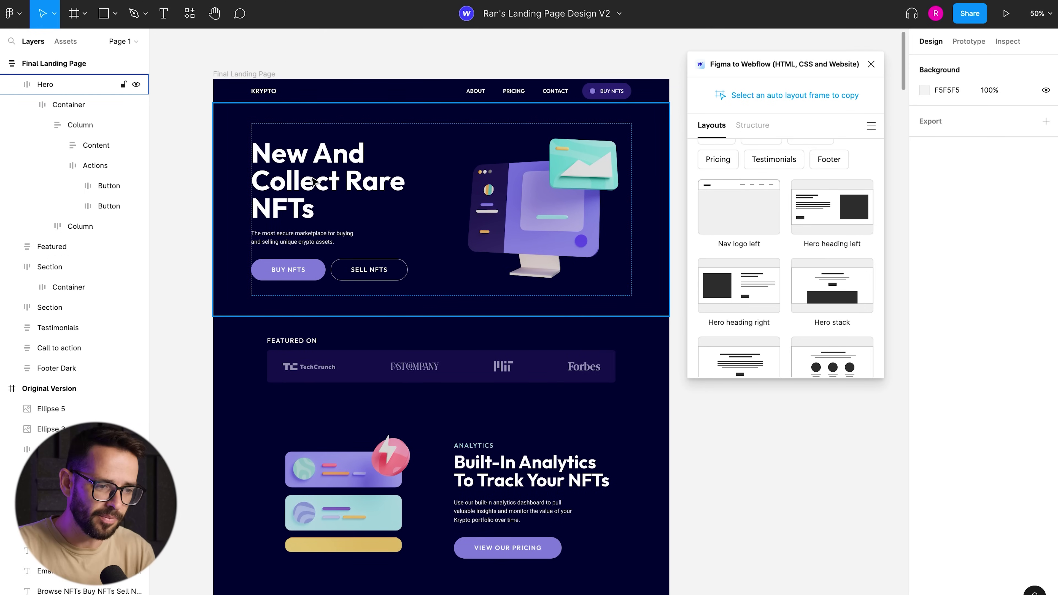
Confirm the hero title carries the plugin's H1 HTML tag, then return to Webflow
left_click(288, 189, "ctrl")
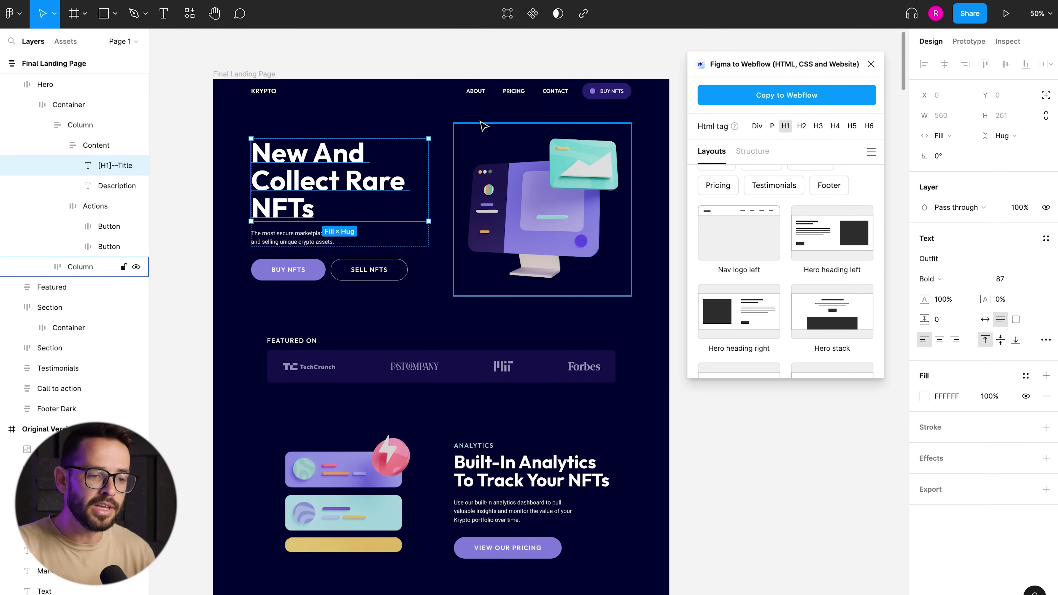
left_click(445, 54)
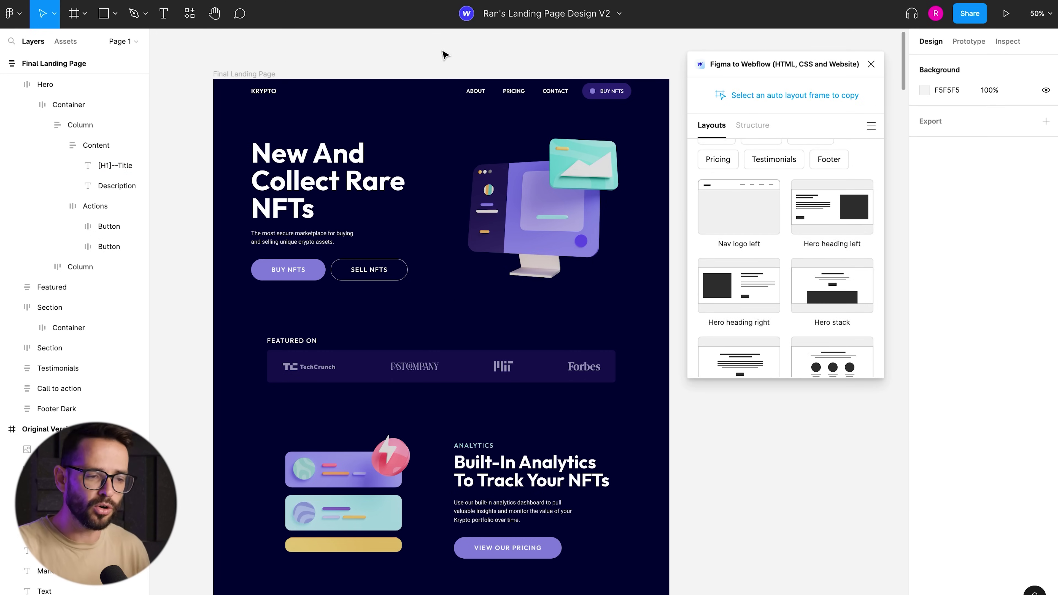
key("super+Tab")
key("super+Tab")
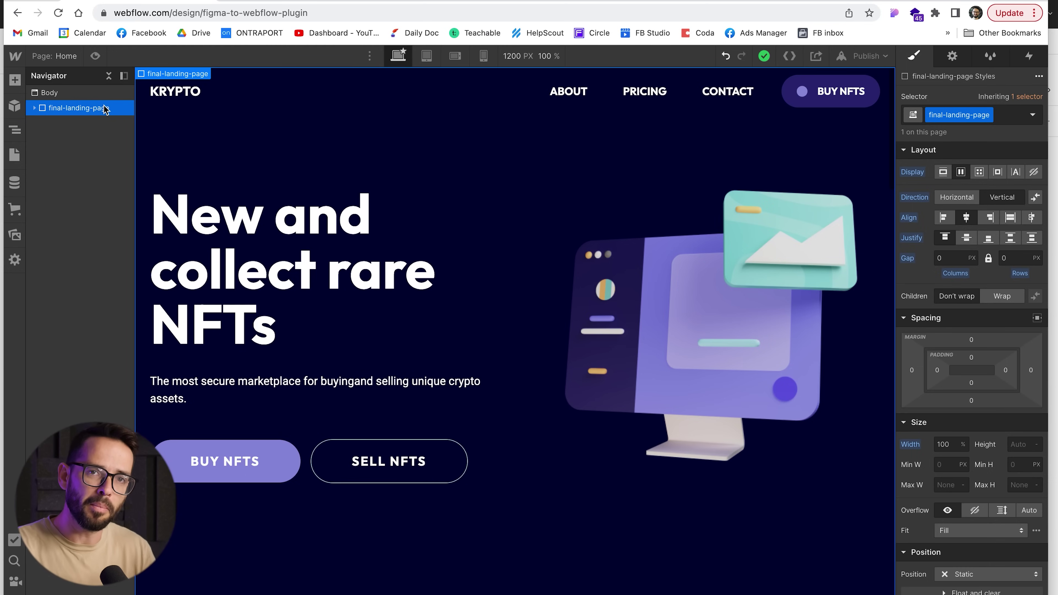
Expand final-landing-page in Webflow's Navigator to show its navbar, hero, featured, testimonials and footer-dark children, then return to Figma
key("super+Tab")
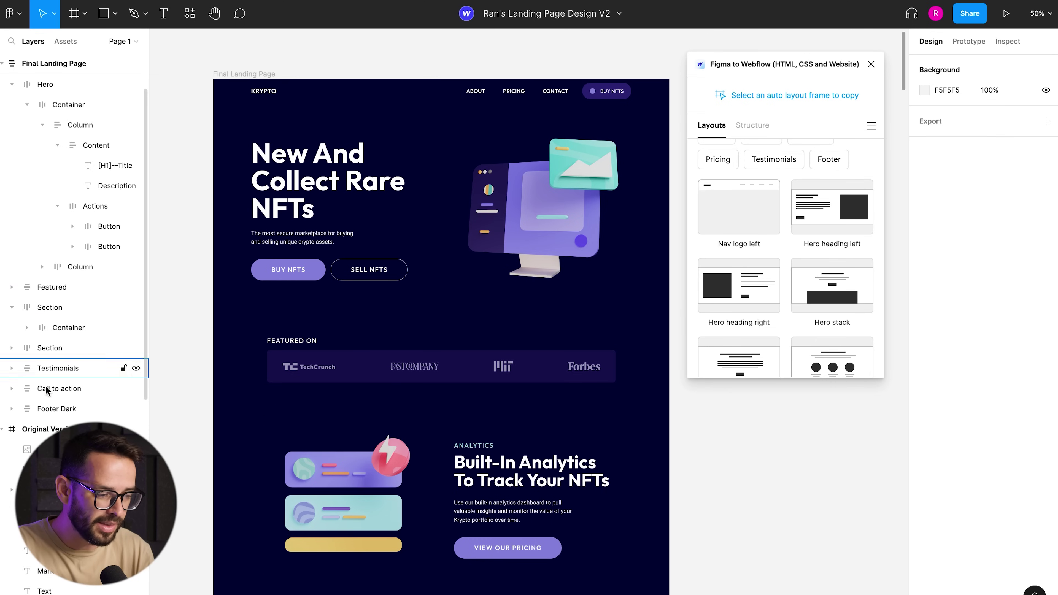
key("super+Tab")
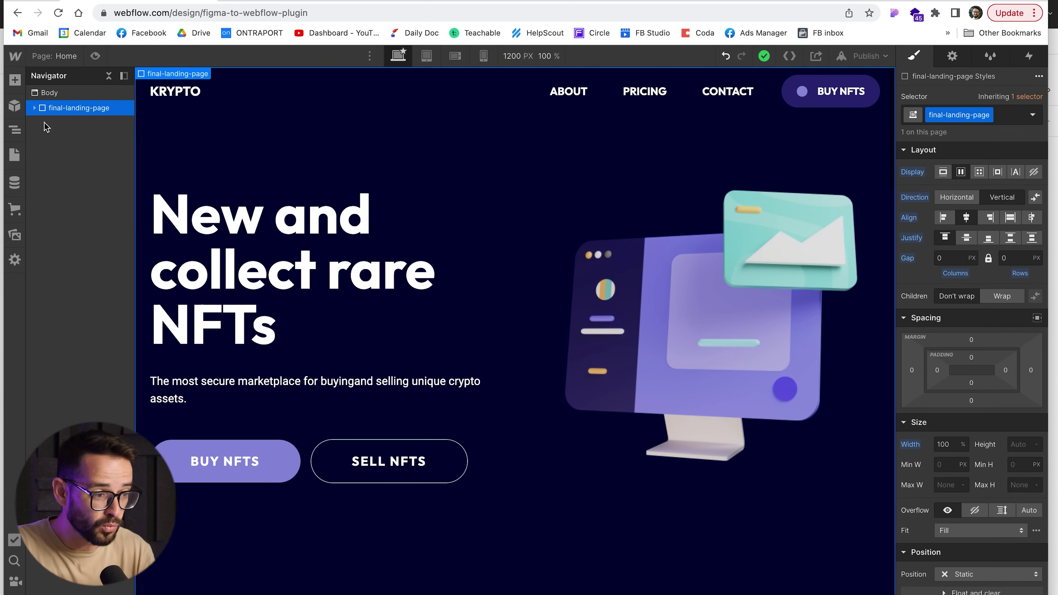
left_click(34, 108)
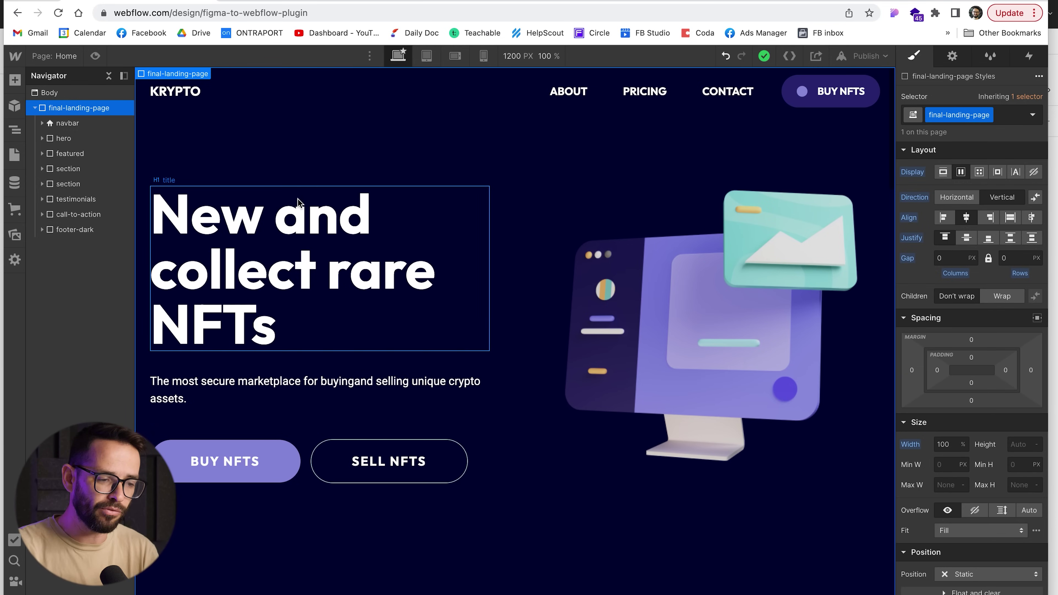
key("super+Tab")
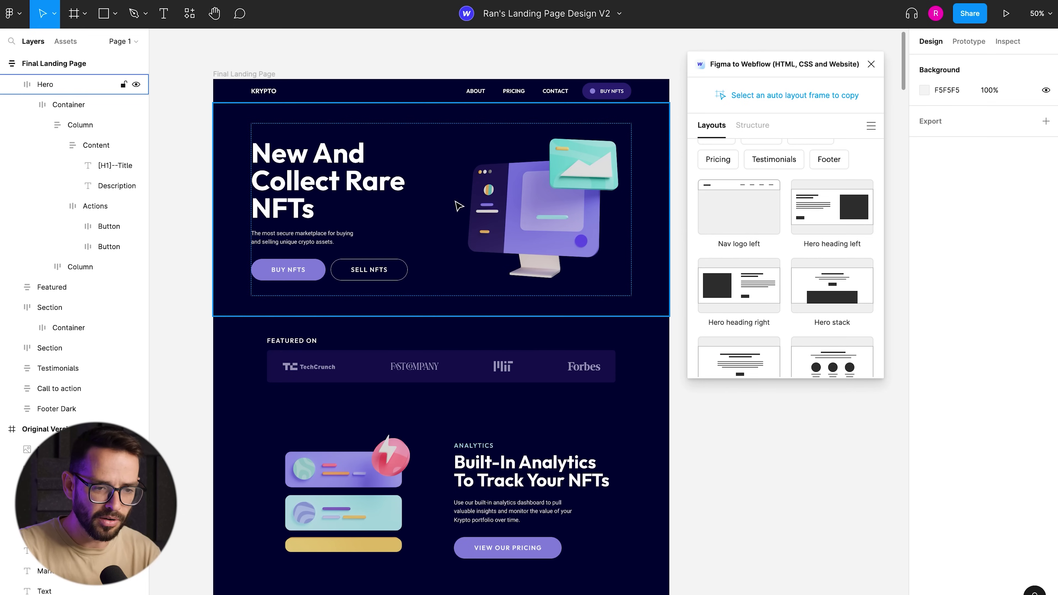
Pan the Figma canvas right to empty space beside the landing pages
scroll(600, 195, "right", 1)
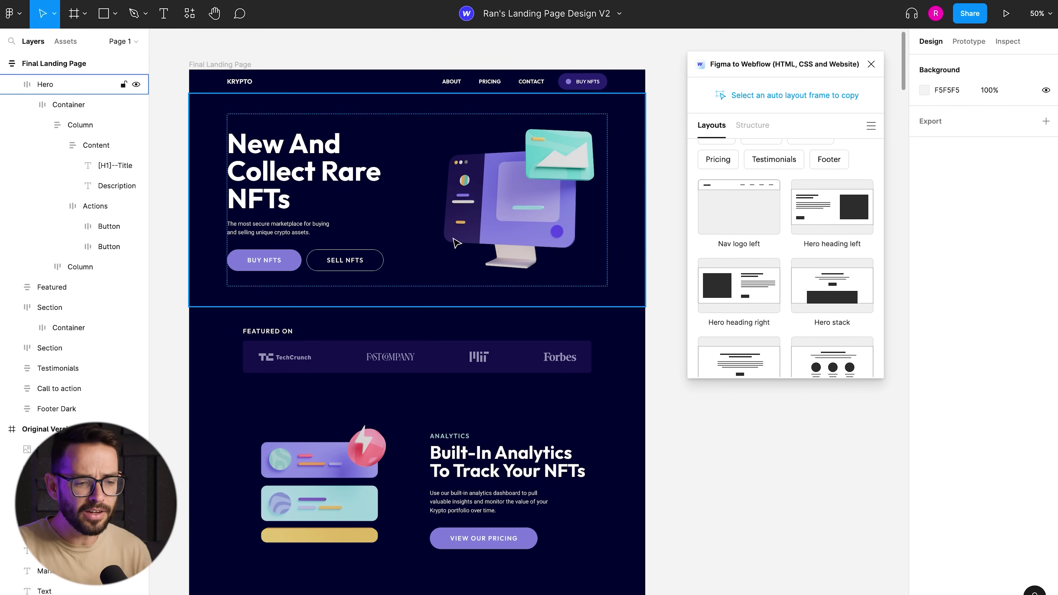
scroll(456, 243, "left", 10)
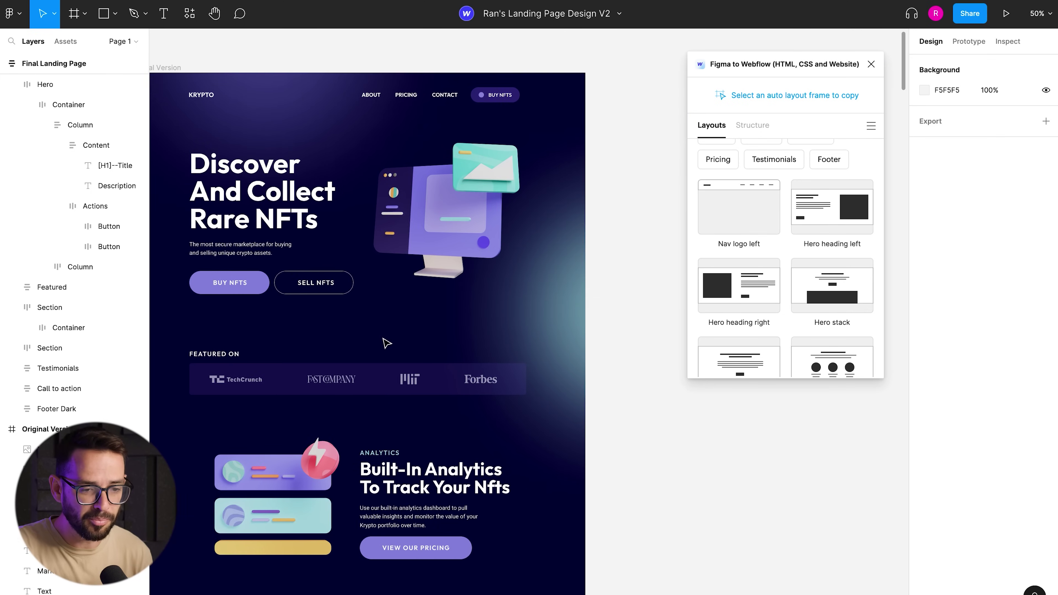
scroll(387, 343, "right", 15)
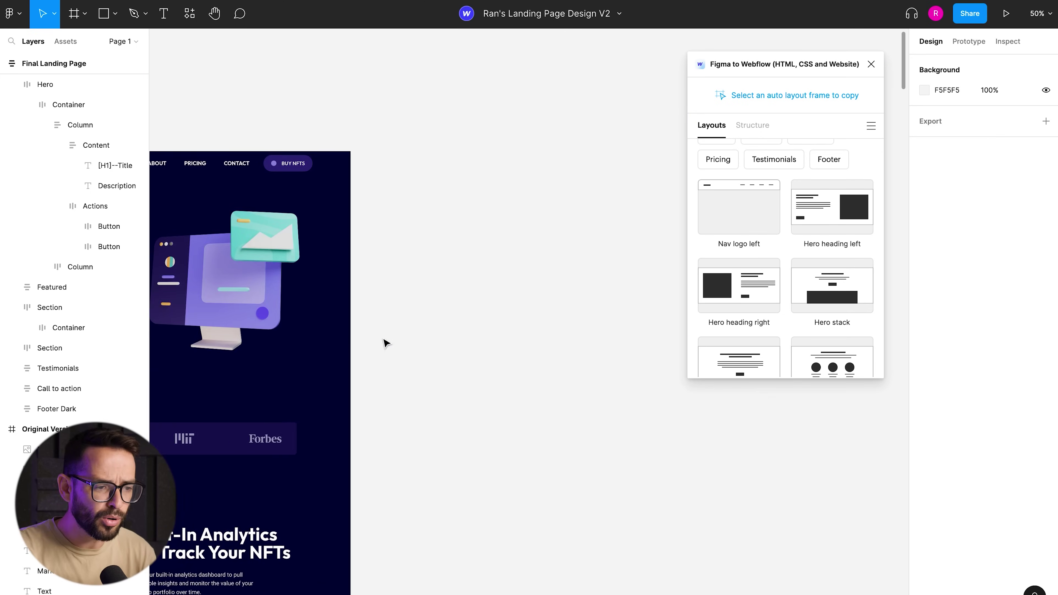
scroll(387, 343, "right", 3)
Create a 1440×1024 Desktop frame level with the landing page's top and add auto layout
left_click(75, 13)
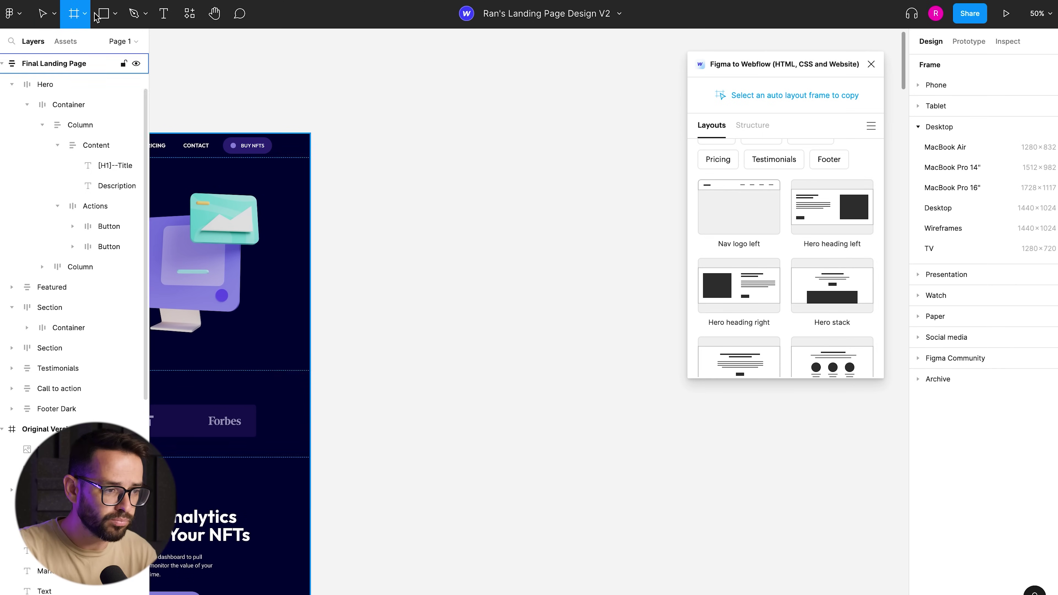
left_click(945, 208)
left_click_drag(349, 160, 380, 134)
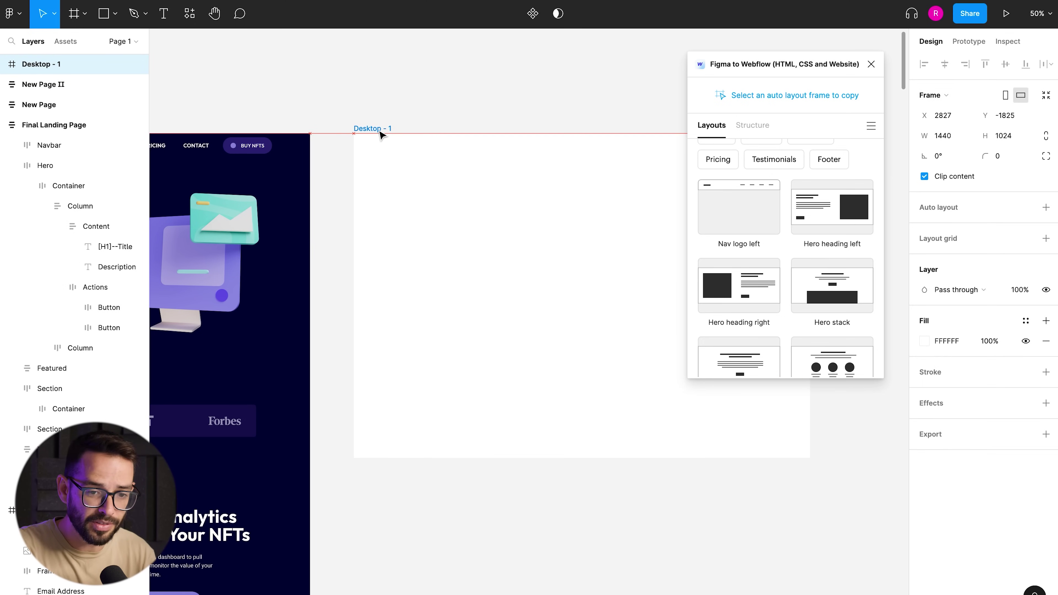
left_click(1046, 207)
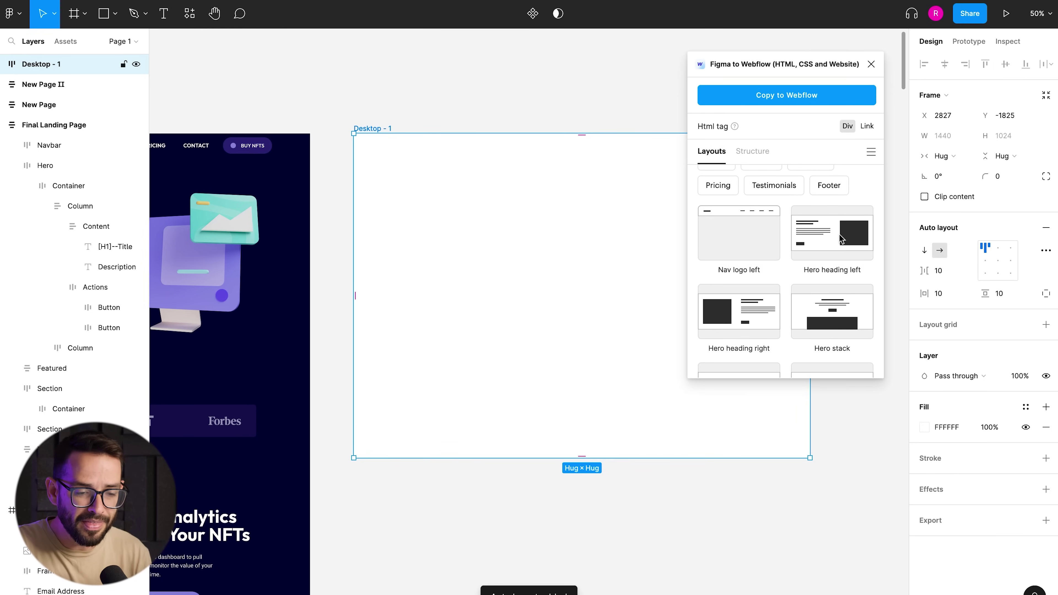
scroll(817, 210, "down", 5)
scroll(817, 210, "up", 8)
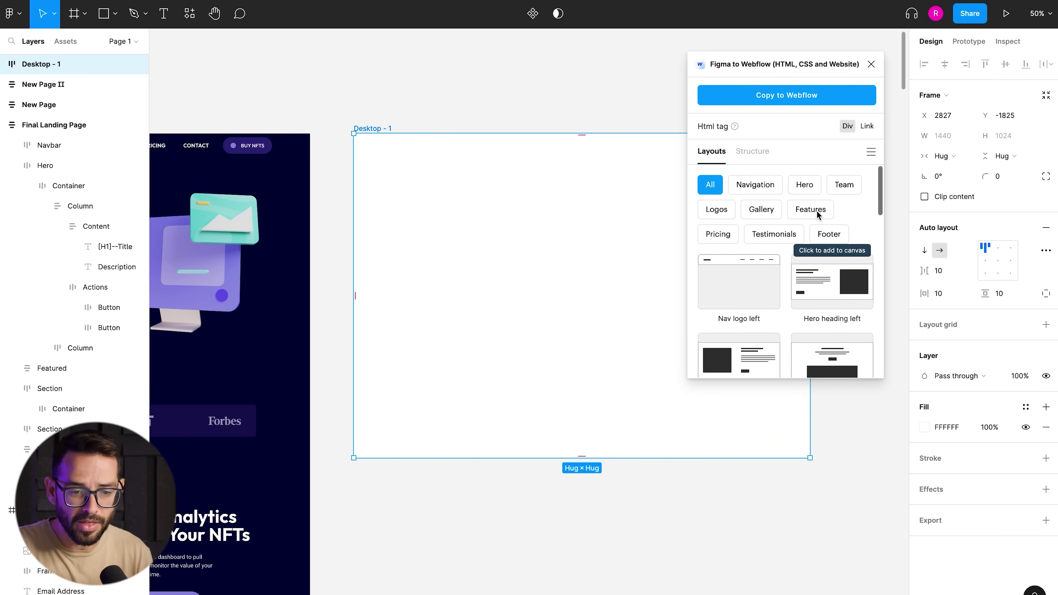
Insert the Navbar Logo Left and Hero Heading Left plugin layouts into Desktop - 1
scroll(753, 313, "down", 2)
scroll(754, 313, "down", 2)
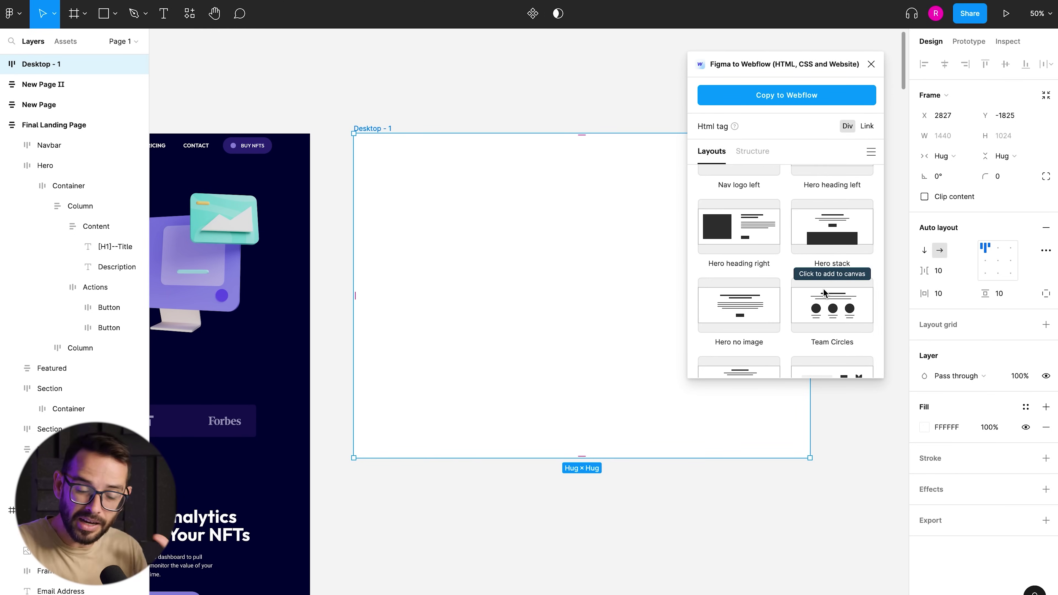
scroll(823, 289, "up", 3)
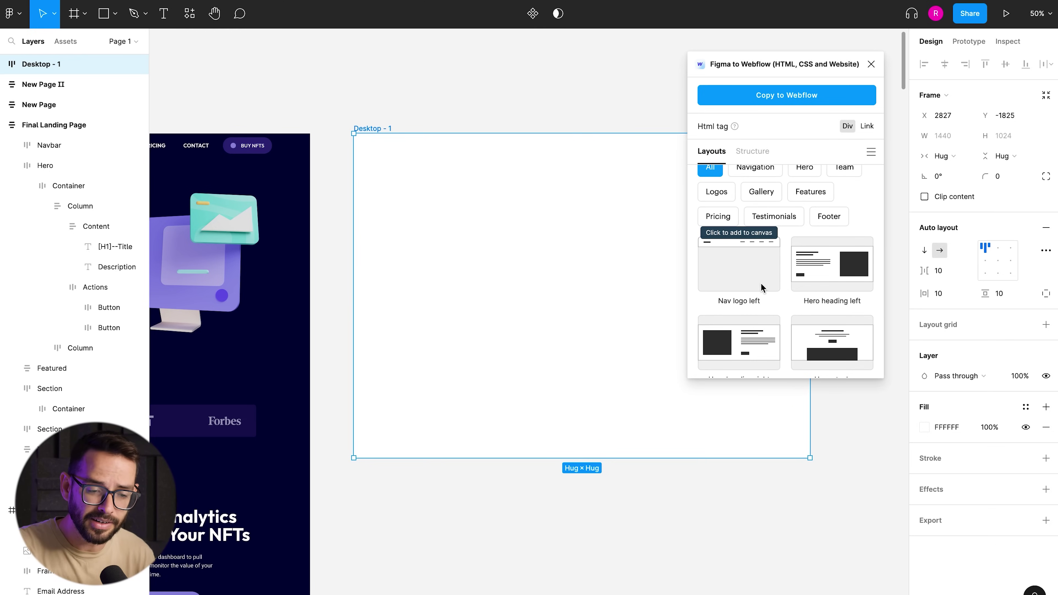
left_click(742, 263)
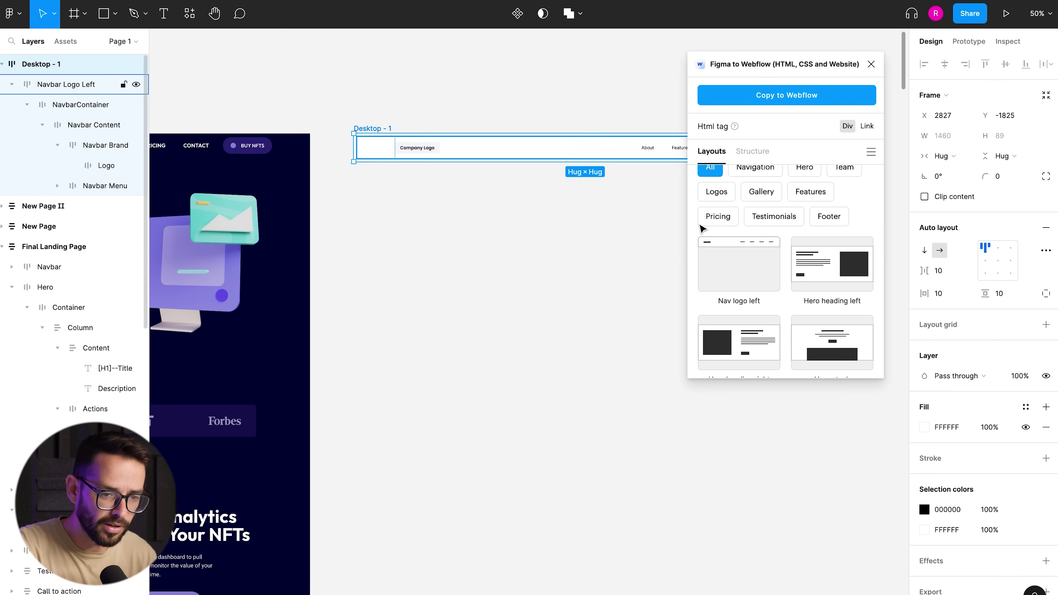
left_click(843, 270)
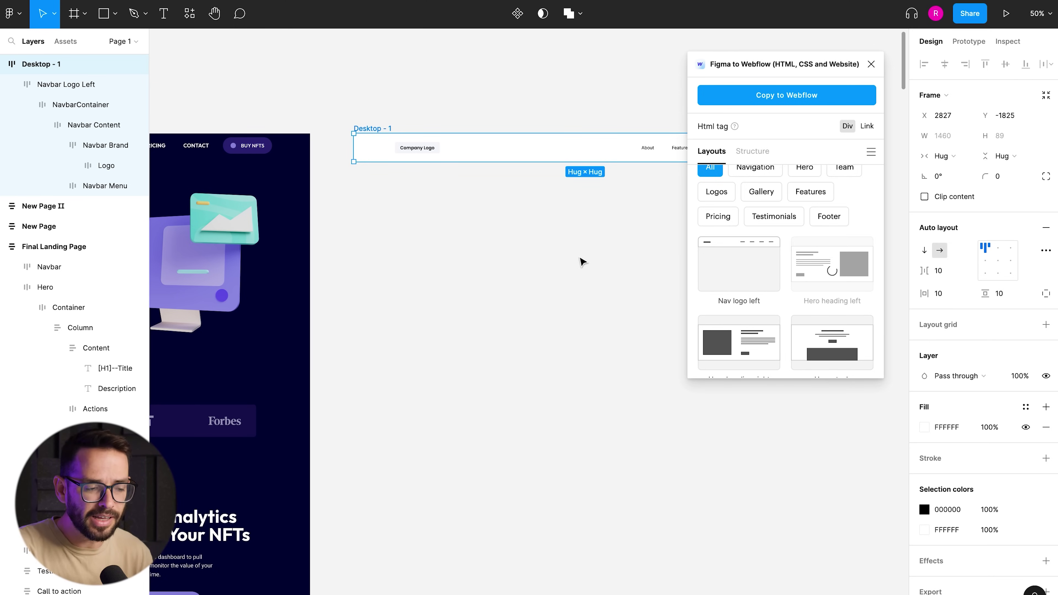
Stack Desktop - 1 vertically, stretch it to 668 tall, then deselect it and pan toward the landing page
scroll(587, 269, "right", 2)
scroll(587, 269, "up", 2)
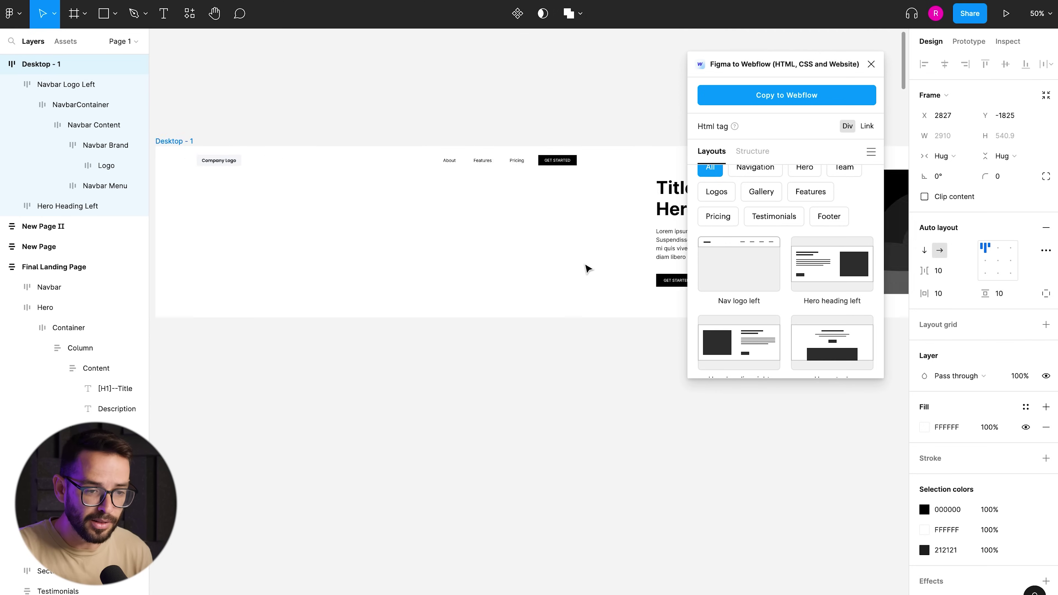
scroll(388, 258, "left", 2)
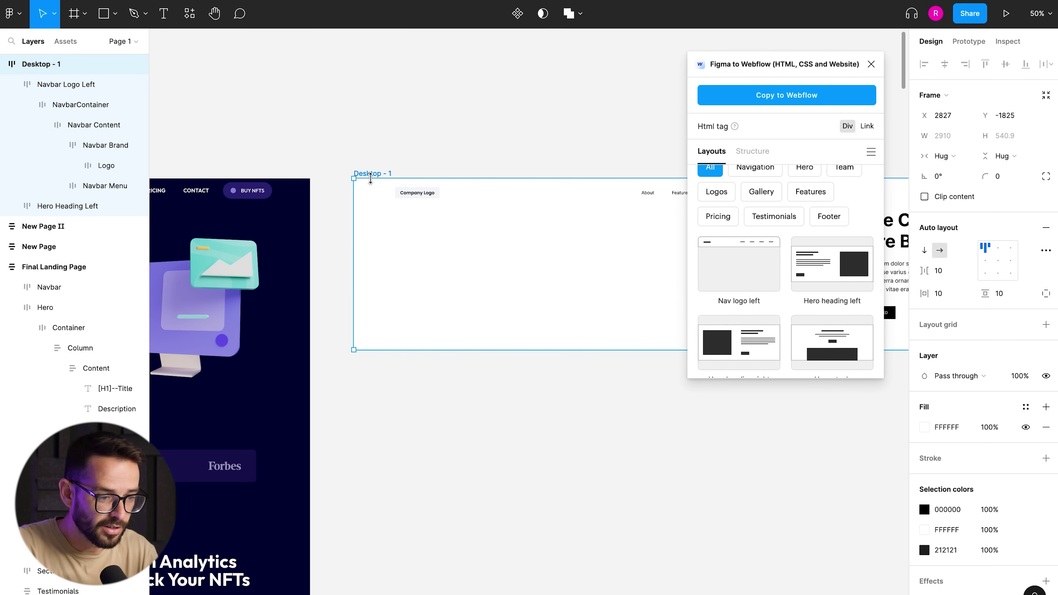
left_click(925, 250)
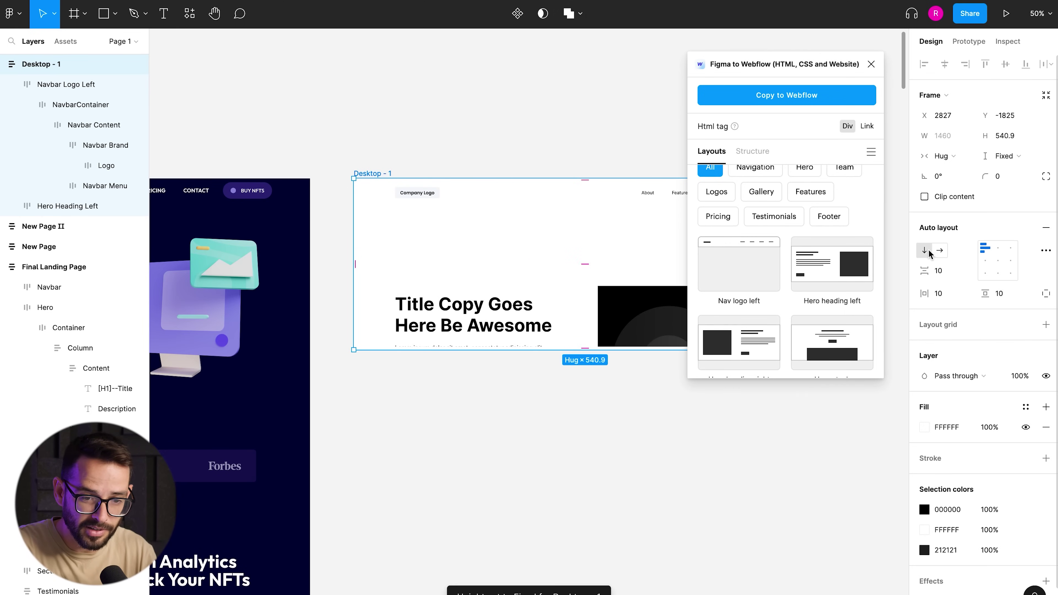
scroll(673, 247, "right", 5)
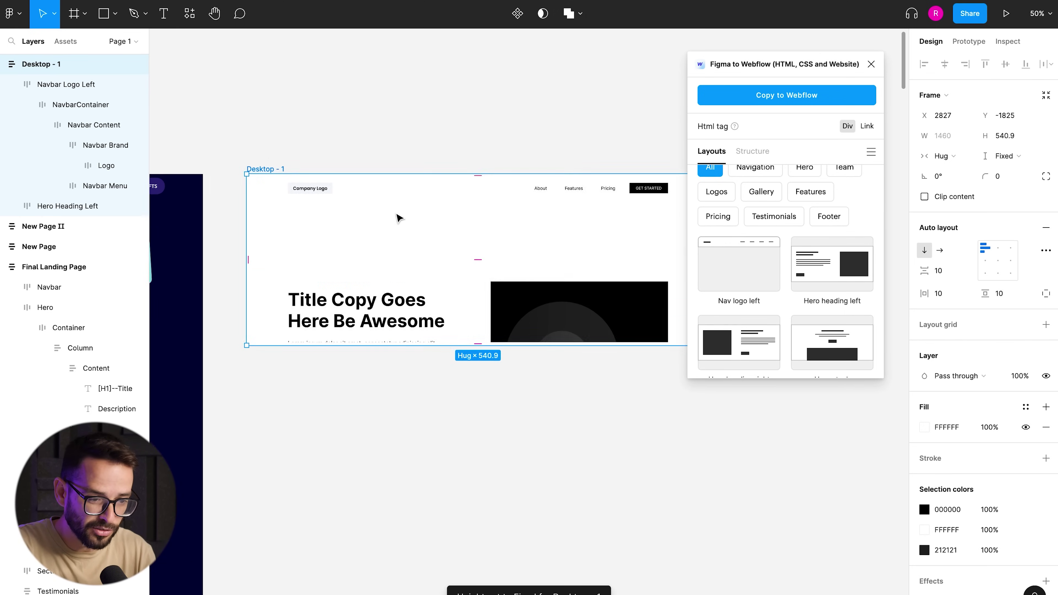
left_click_drag(196, 382, 196, 579)
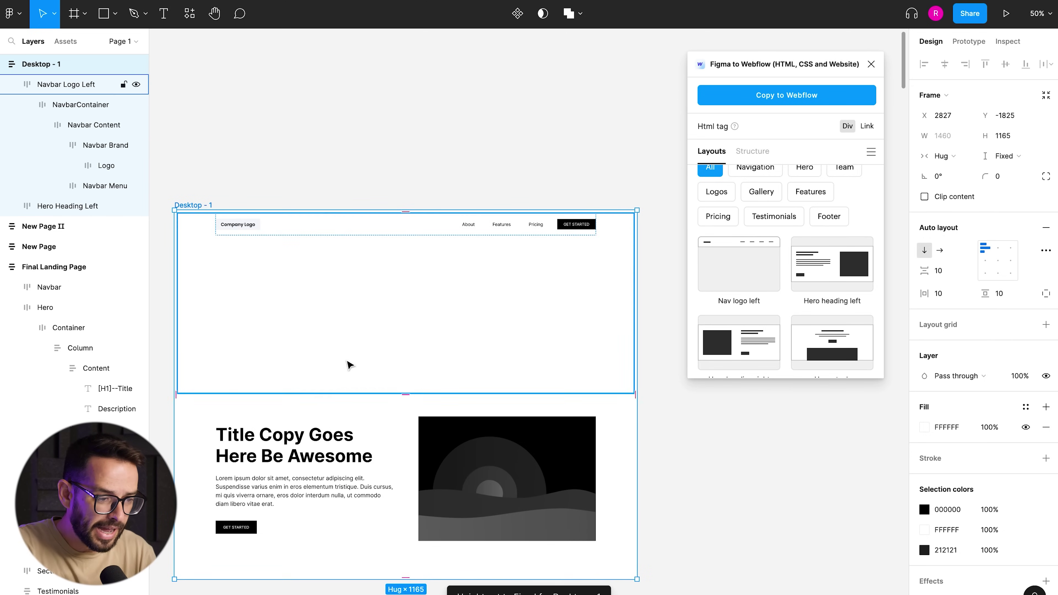
left_click(337, 147)
scroll(336, 146, "left", 10)
scroll(335, 146, "down", 4)
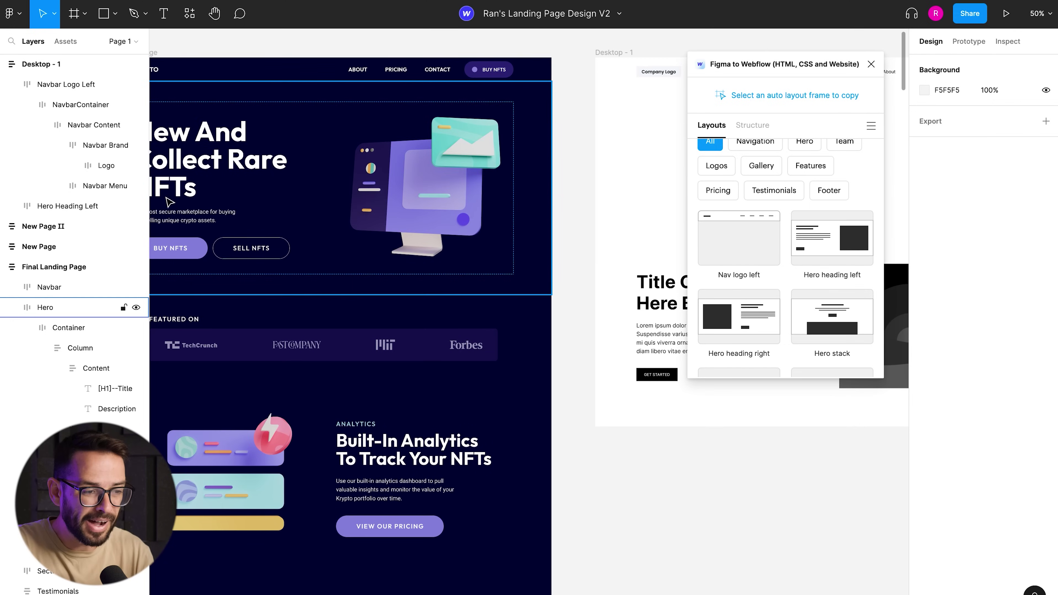
scroll(463, 312, "right", 8)
scroll(463, 312, "up", 1)
scroll(490, 323, "left", 2)
scroll(491, 323, "down", 1)
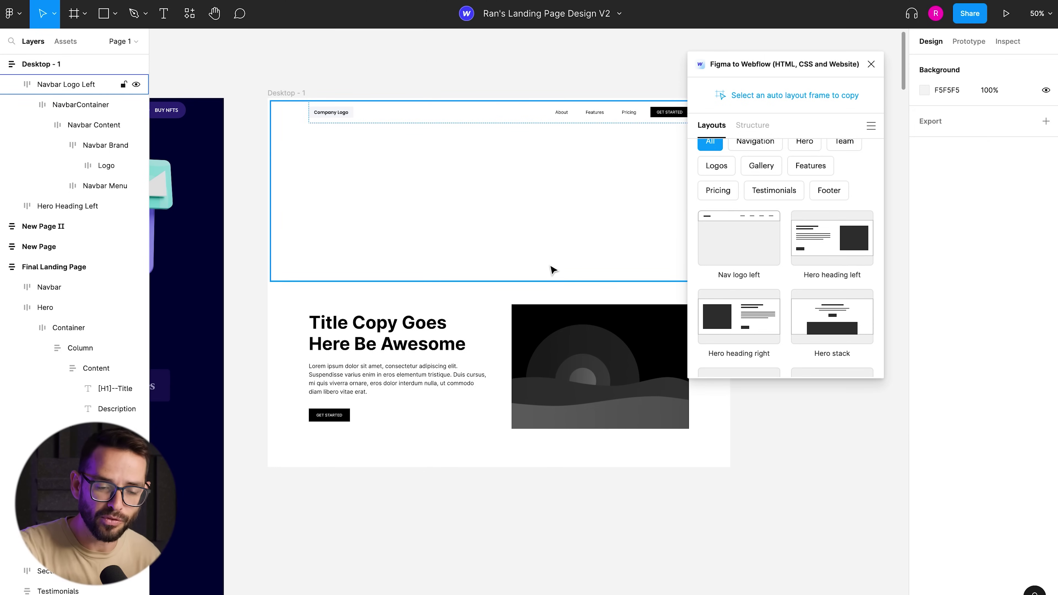
scroll(742, 168, "down", 5)
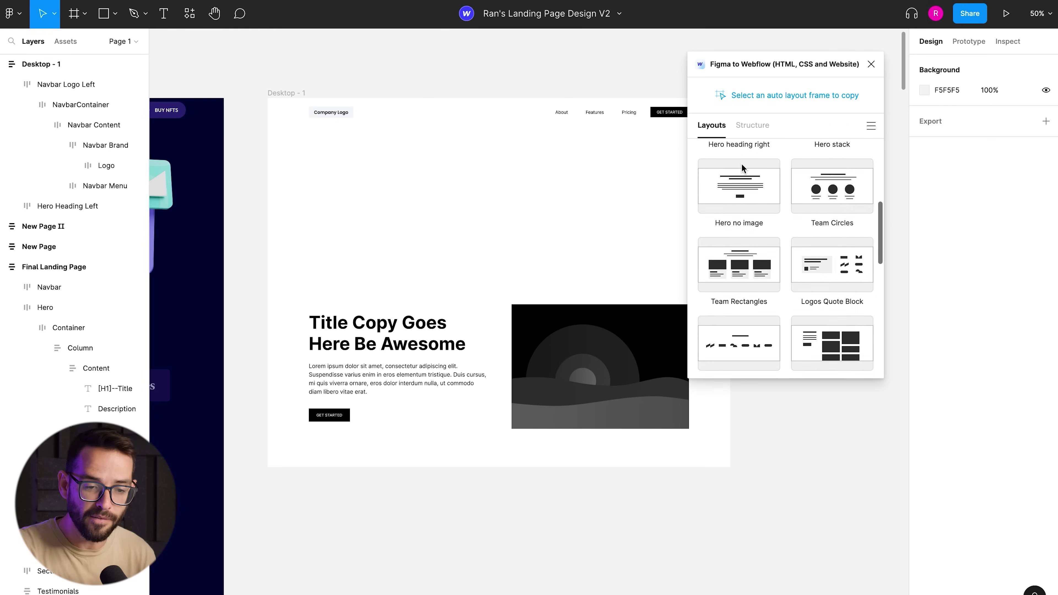
scroll(741, 166, "down", 3)
scroll(739, 161, "up", 10)
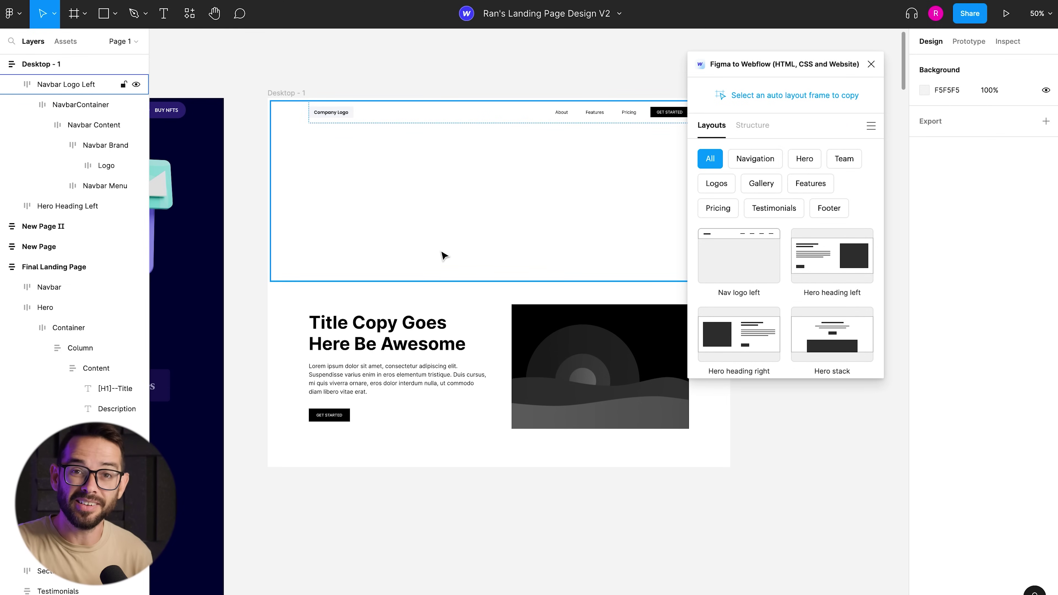
scroll(283, 295, "left", 10)
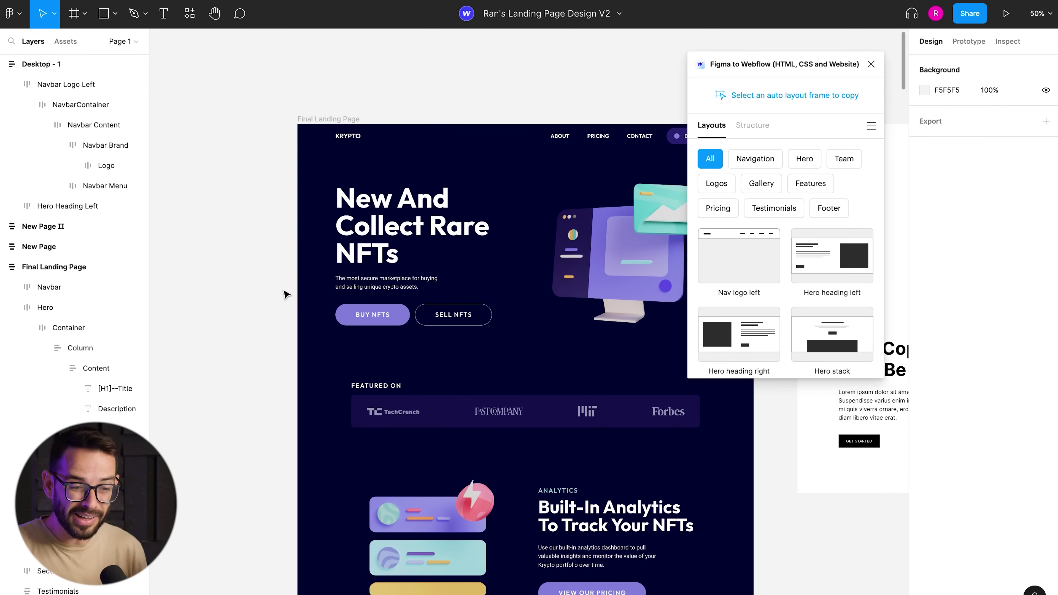
scroll(508, 459, "down", 14)
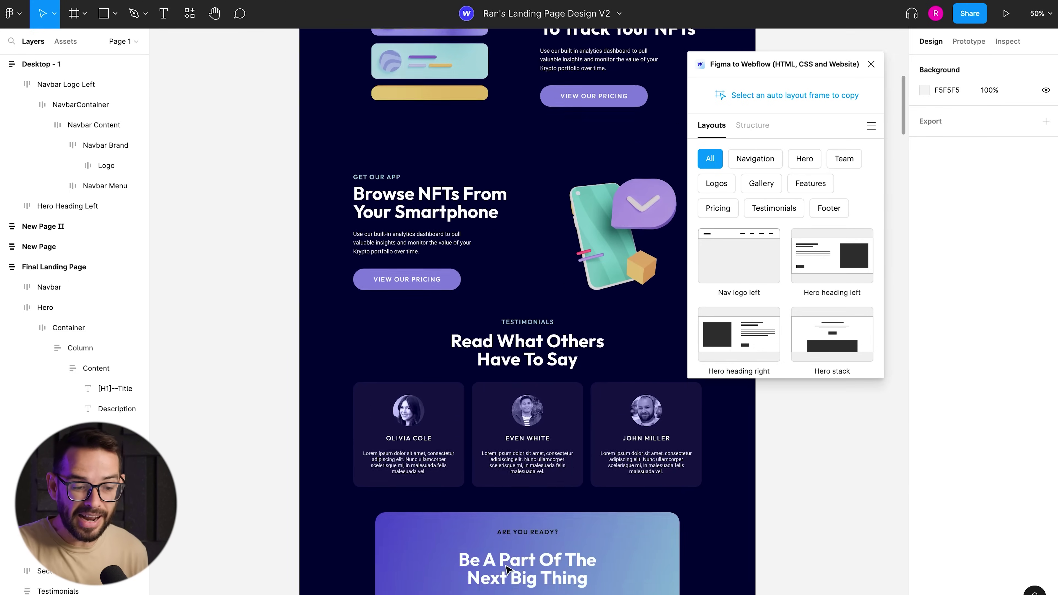
scroll(509, 570, "up", 10)
scroll(509, 570, "up", 10)
scroll(508, 570, "down", 2)
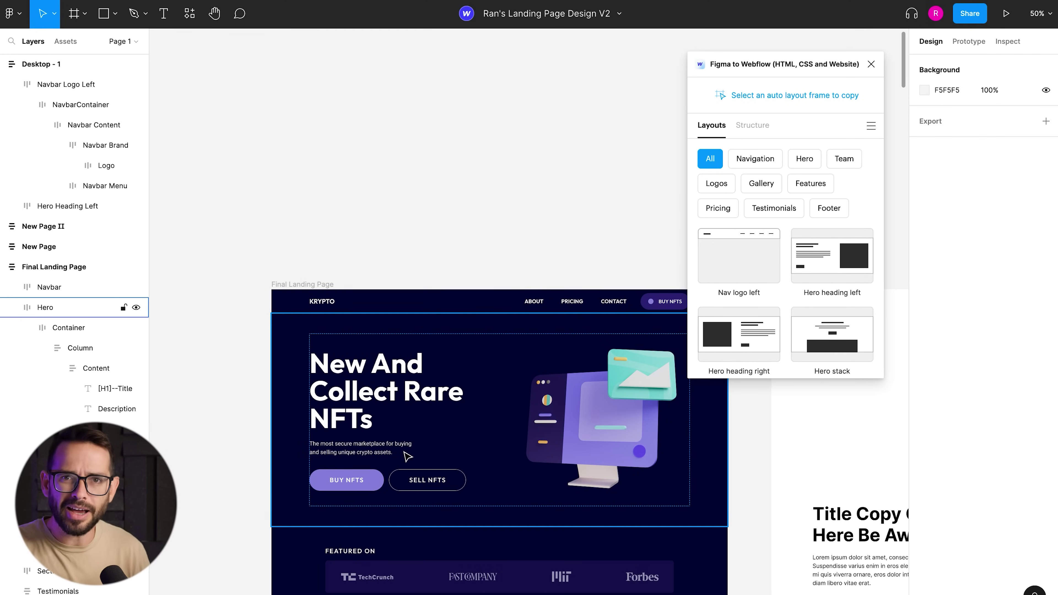
scroll(408, 456, "right", 1)
scroll(408, 456, "down", 1)
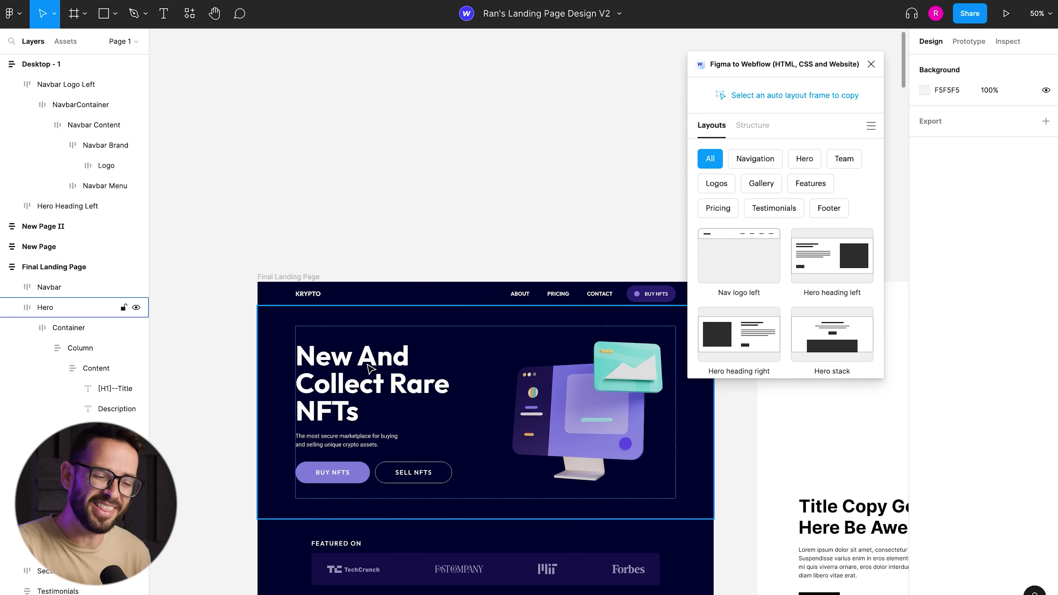
scroll(370, 369, "down", 3)
scroll(370, 369, "right", 2)
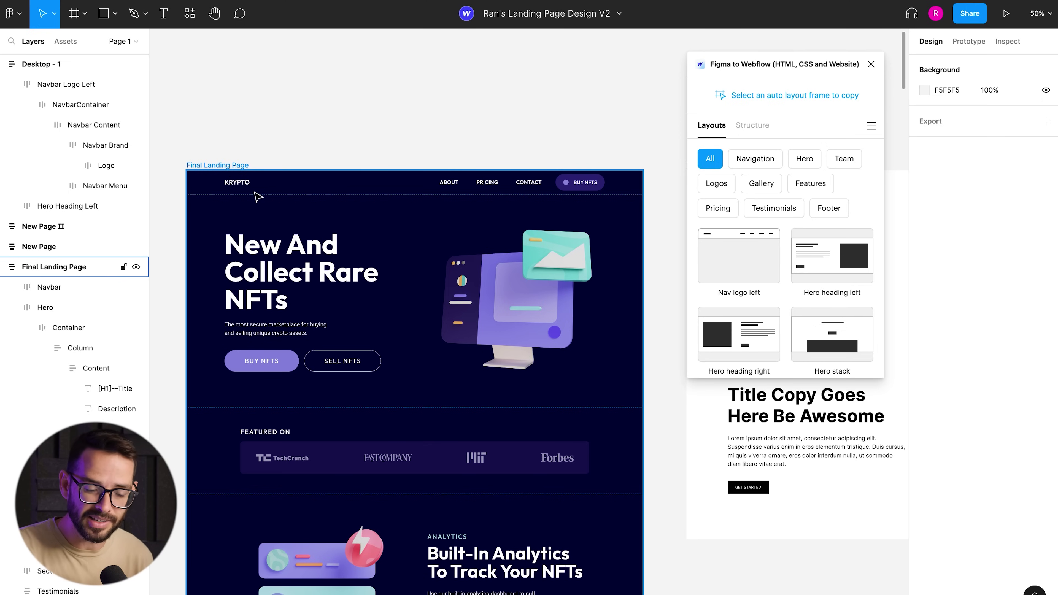
scroll(830, 281, "down", 2)
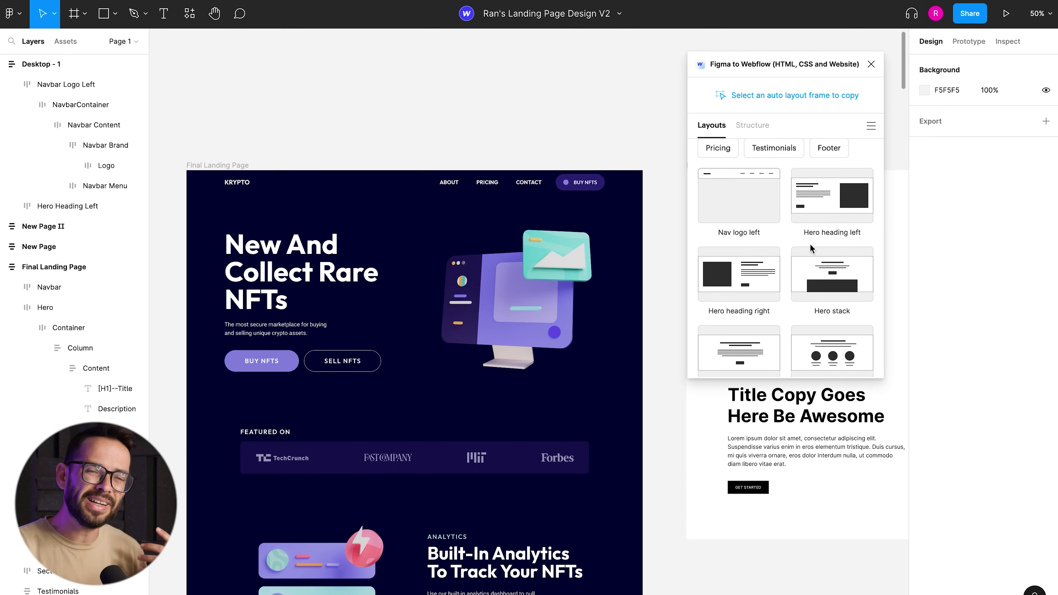
scroll(810, 247, "down", 6)
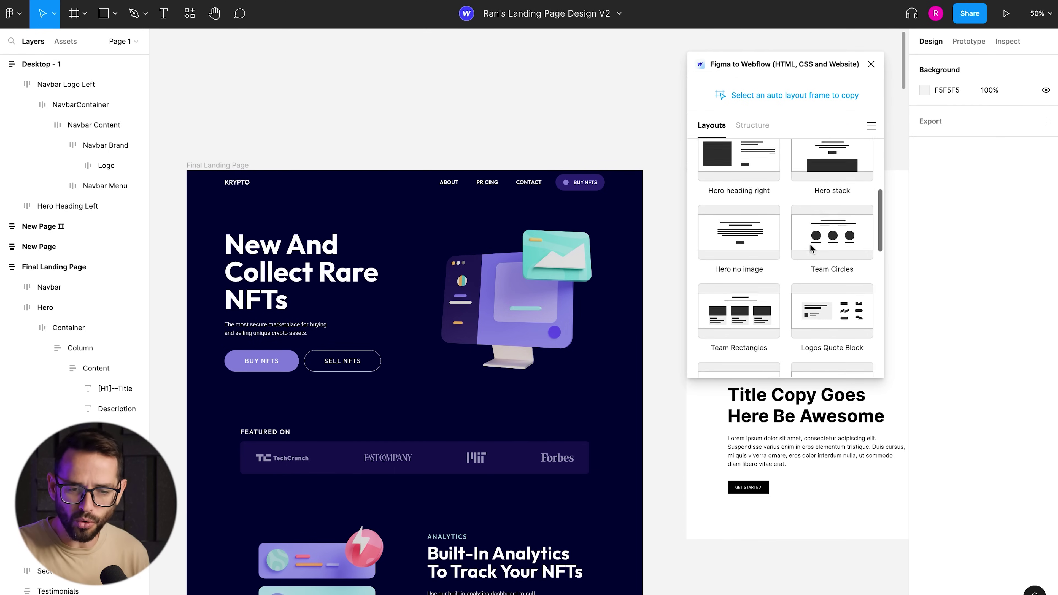
scroll(834, 275, "down", 8)
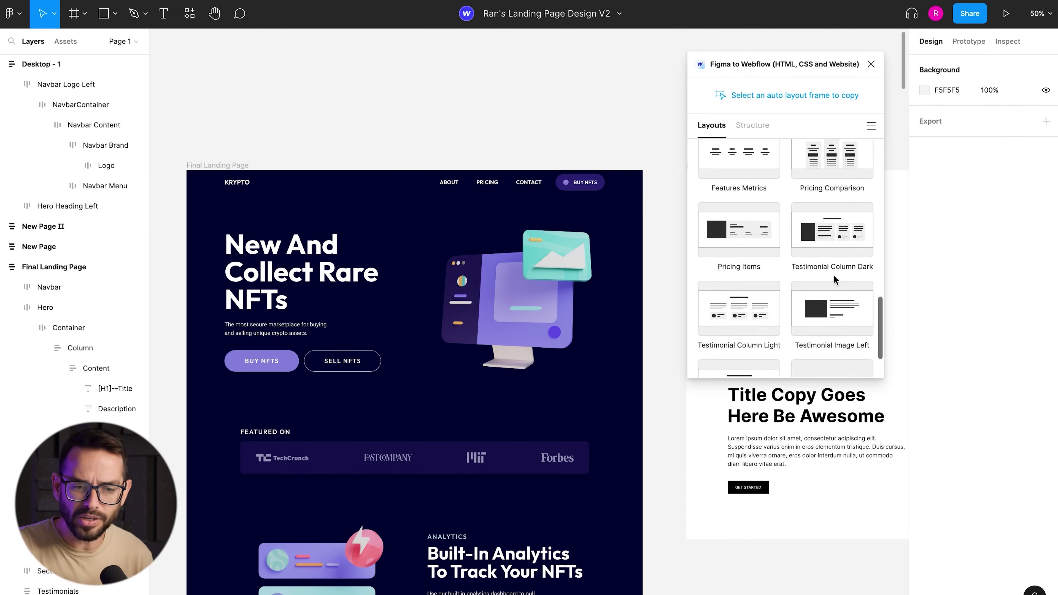
scroll(835, 276, "up", 15)
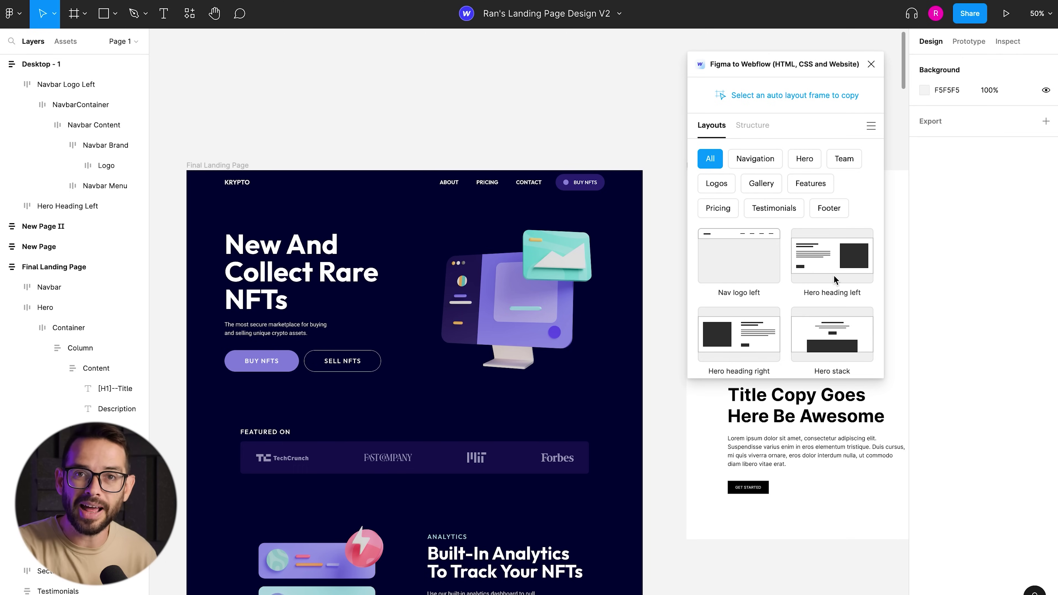
scroll(834, 276, "down", 2)
scroll(834, 276, "up", 2)
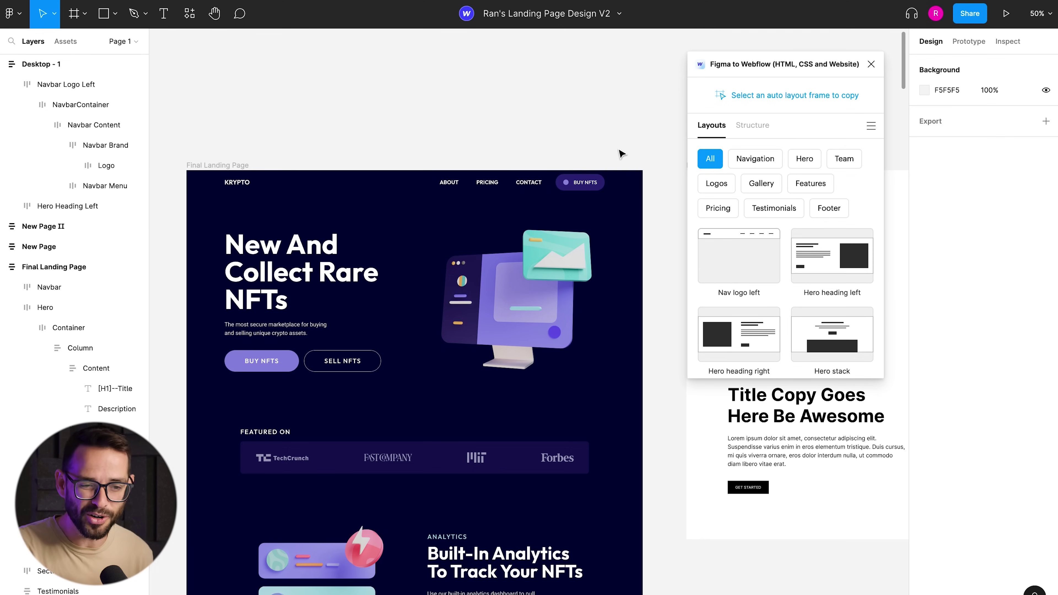
scroll(609, 102, "down", 3)
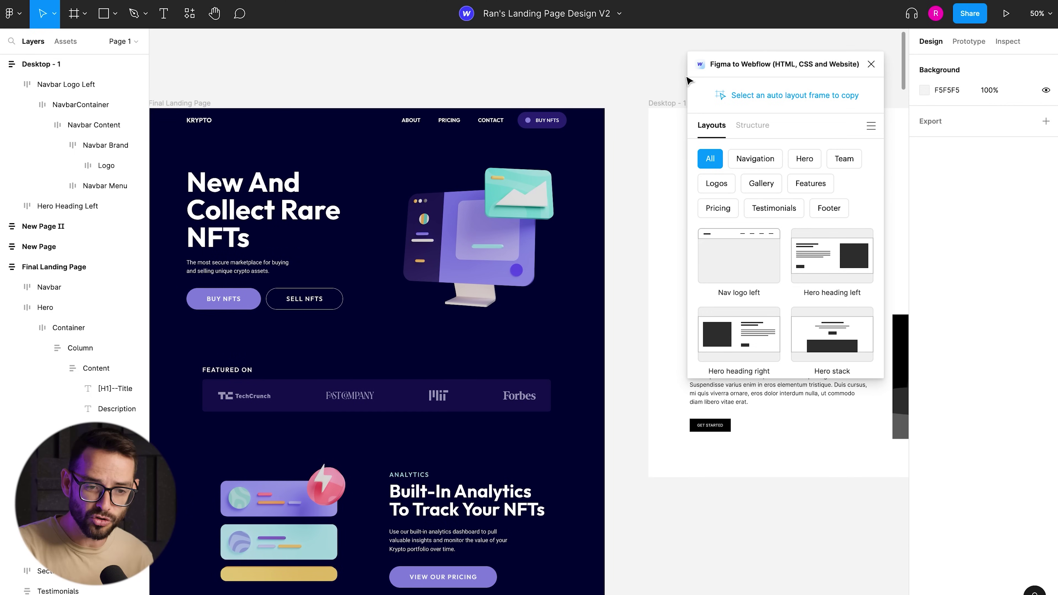
Confirm the Hero Container's image column keeps Fill container width, then switch to the Webflow Designer
left_click(871, 126)
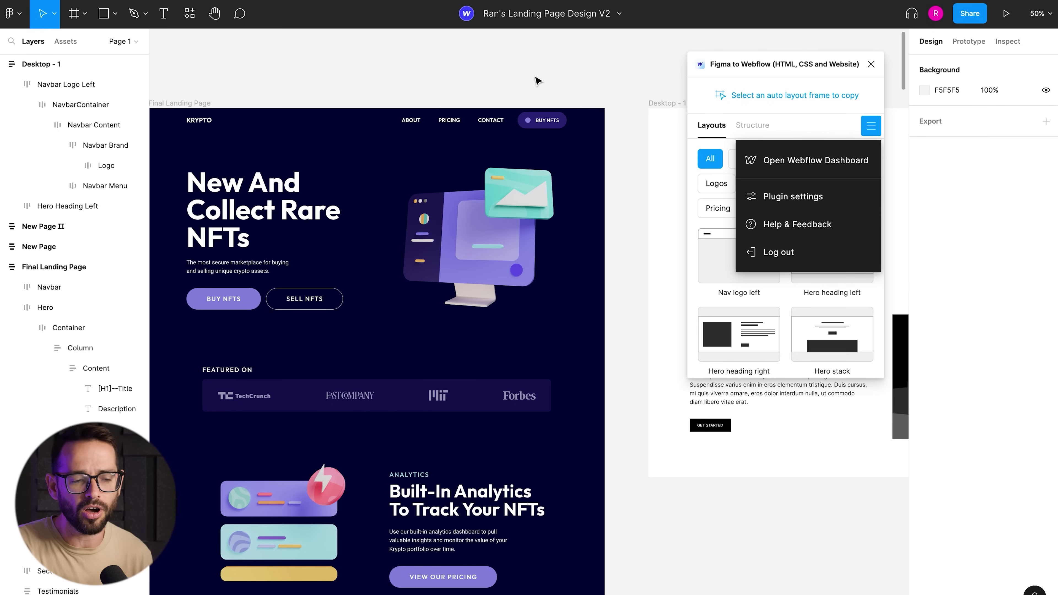
left_click(515, 241)
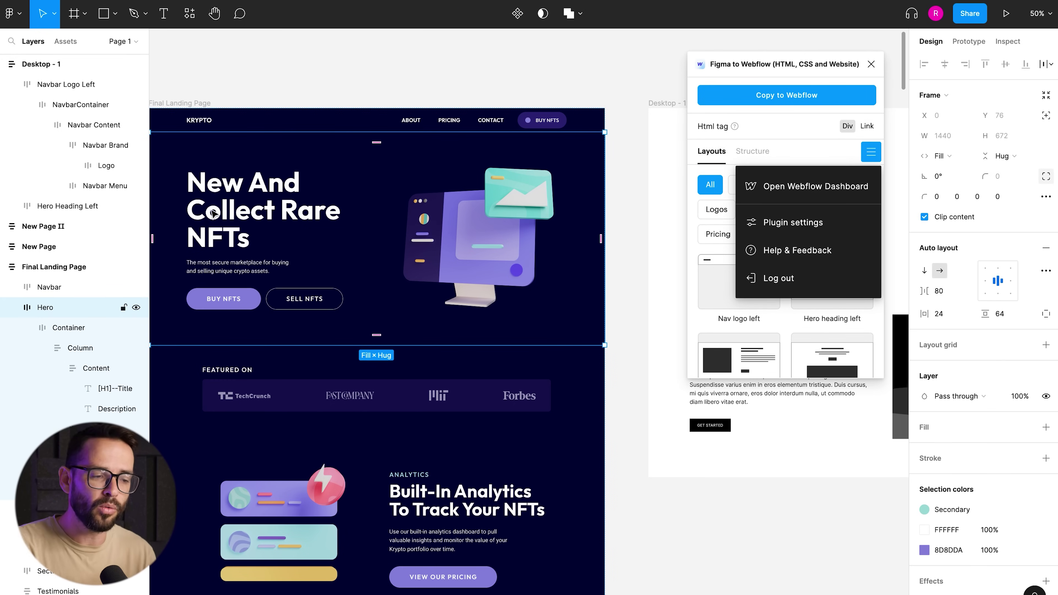
scroll(292, 210, "left", 2)
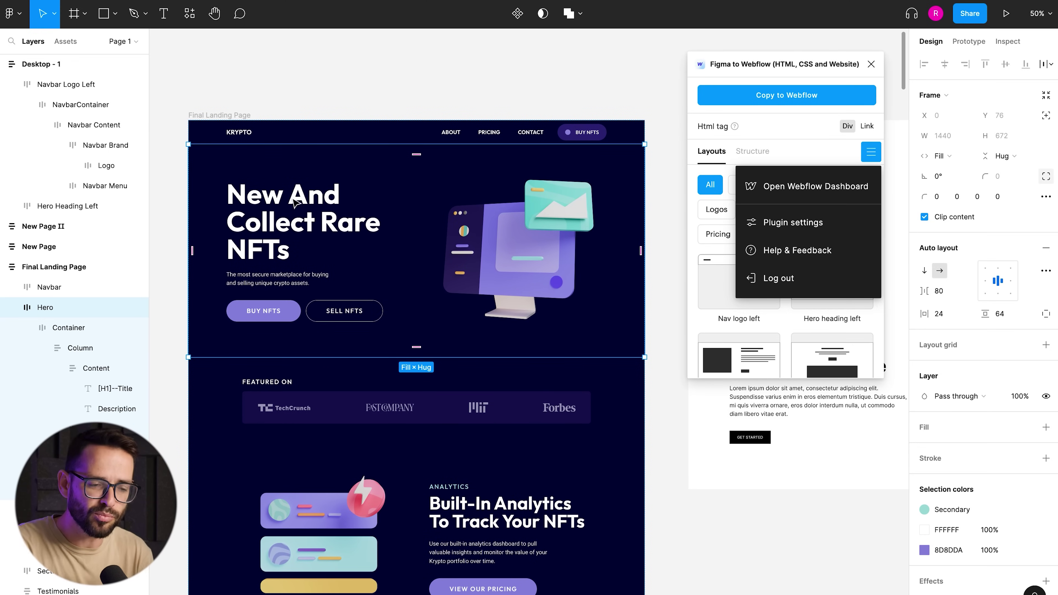
left_click(490, 239)
left_click(504, 241)
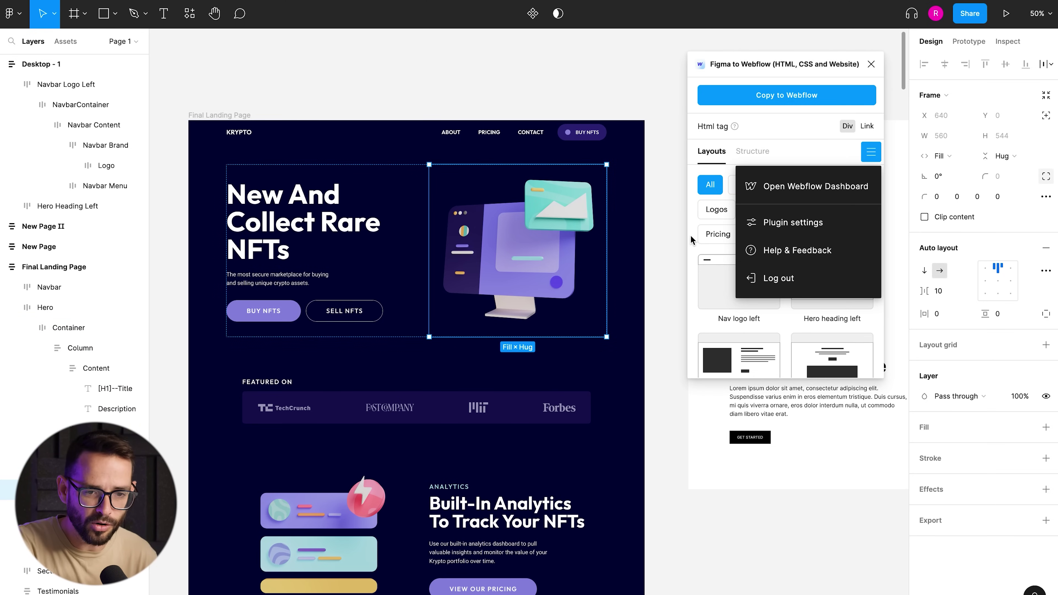
left_click(942, 158)
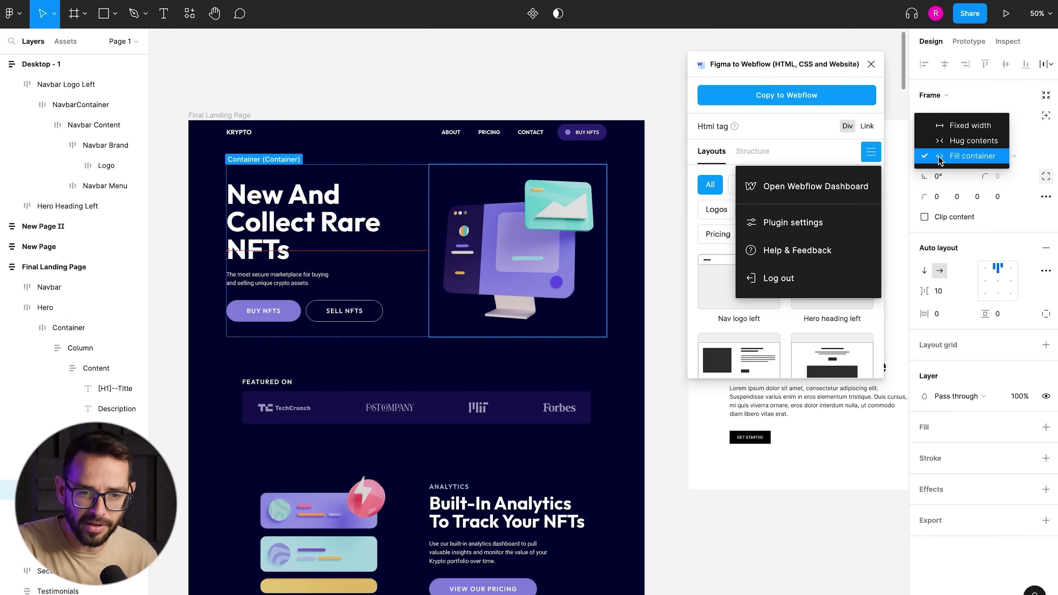
left_click(612, 86)
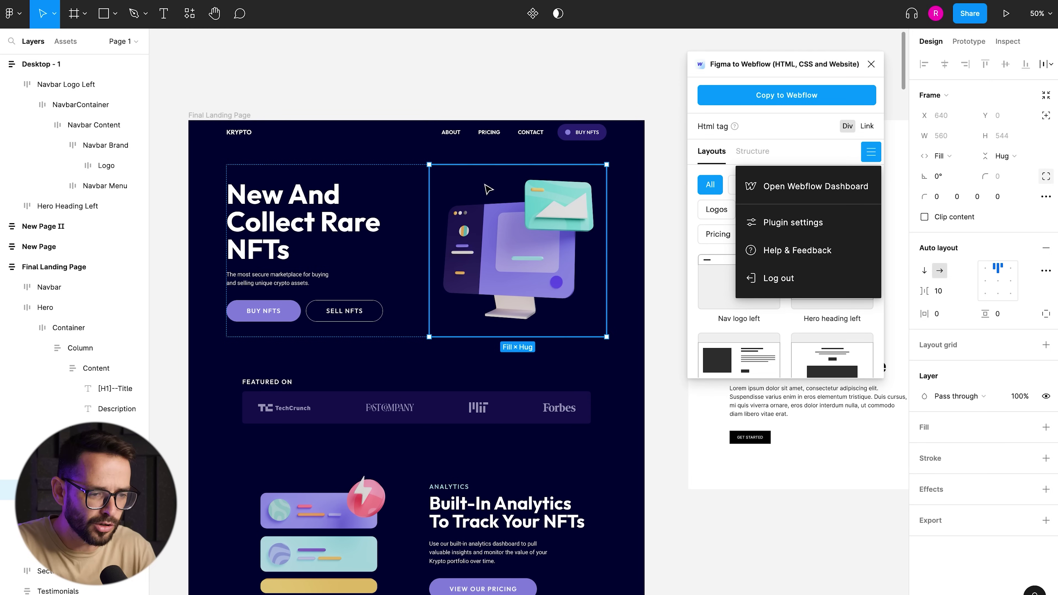
key("super+Tab")
Select the objectother-07 hero illustration in Webflow to review its Flex Child sizing, then return to Figma
left_click(698, 292)
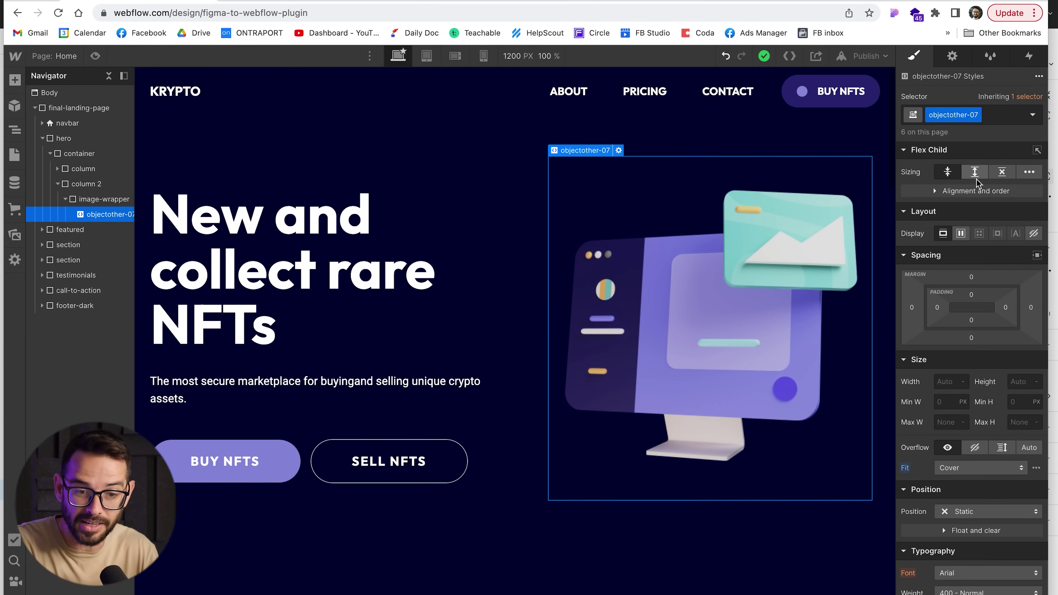
key("super+Tab")
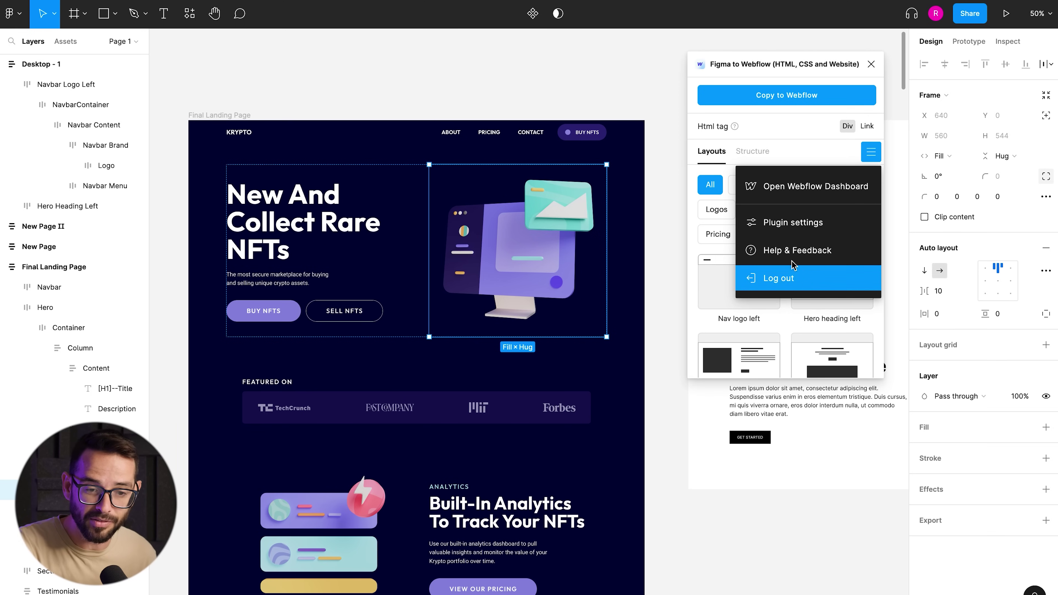
Choose Help & Feedback in the Figma to Webflow plugin menu to show its Beginner's Guide
left_click(793, 249)
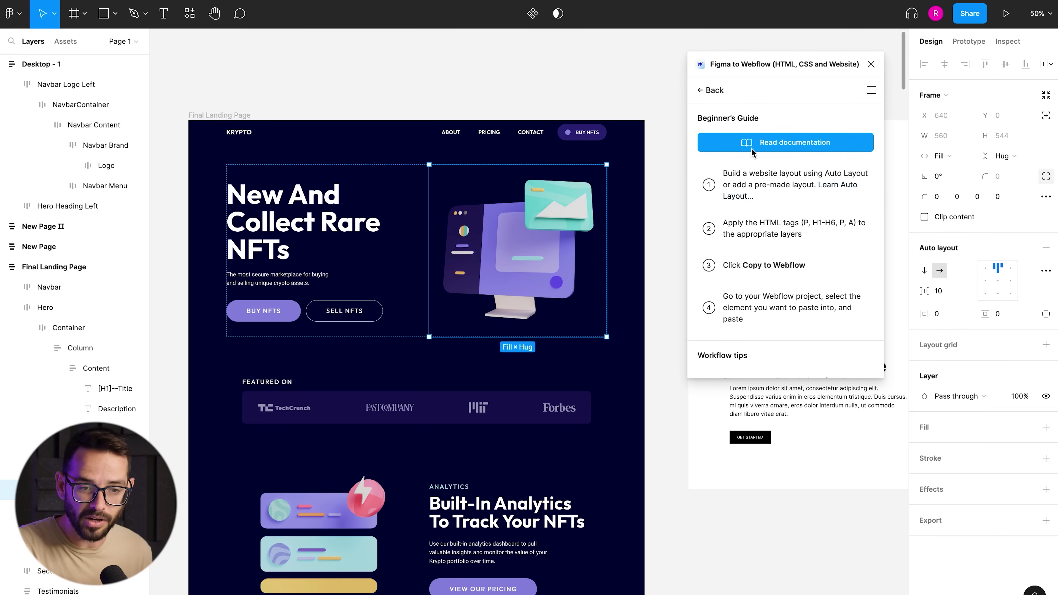